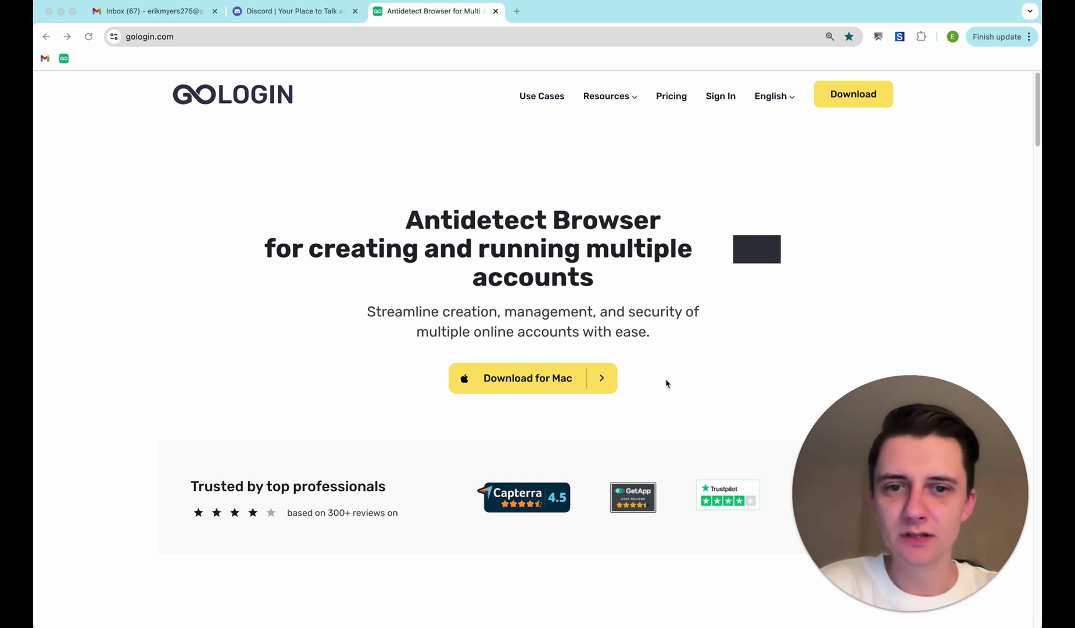
Download the Mac installer gologin-arm64.dmg from gologin.com with the Download for Mac button.
left_click(188, 39)
left_click(271, 347)
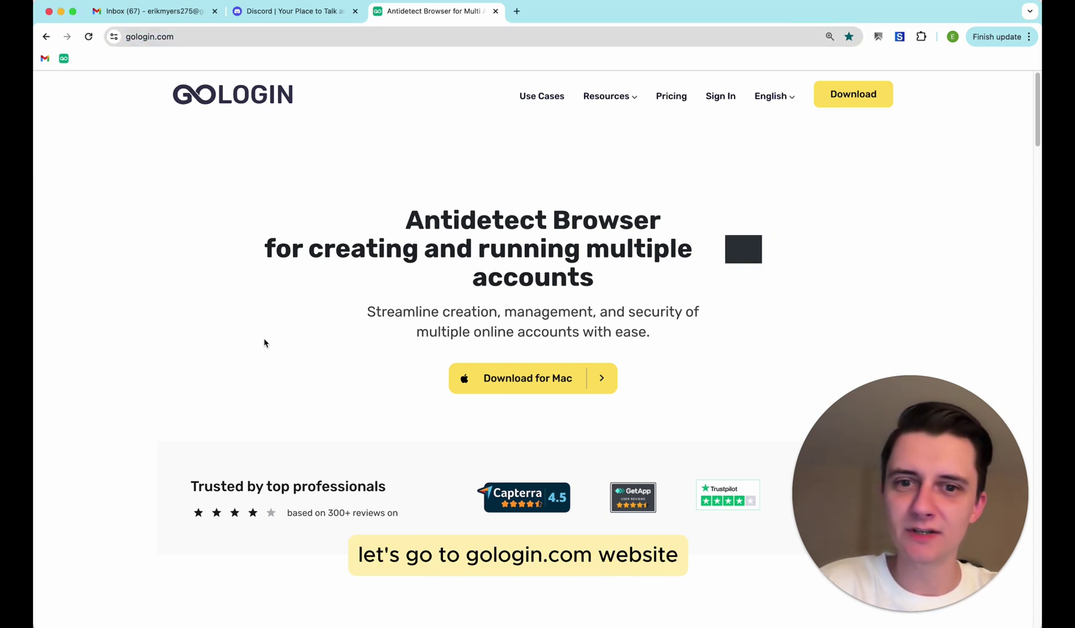
left_click(536, 395)
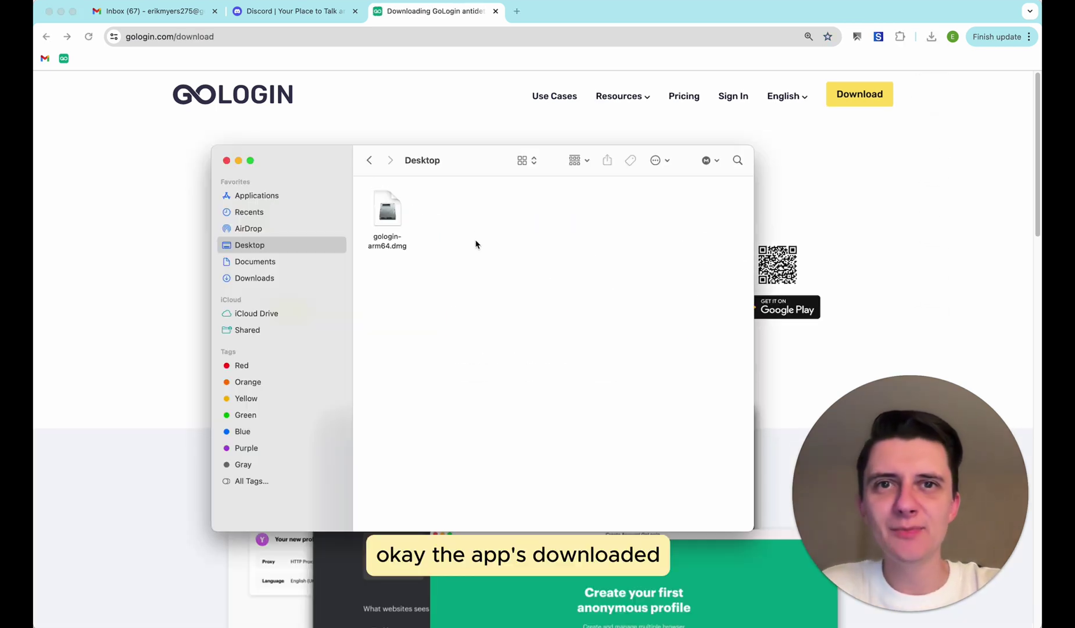
Install GoLogin from gologin-arm64.dmg into Applications and launch it, approving the security prompt.
double_click(391, 219)
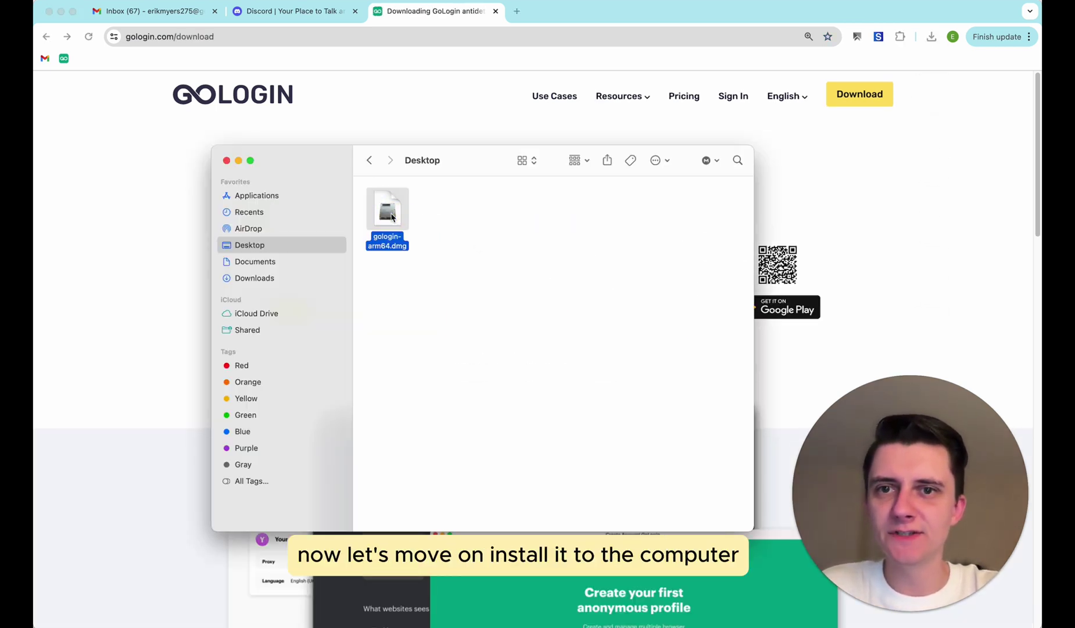
left_click(356, 249)
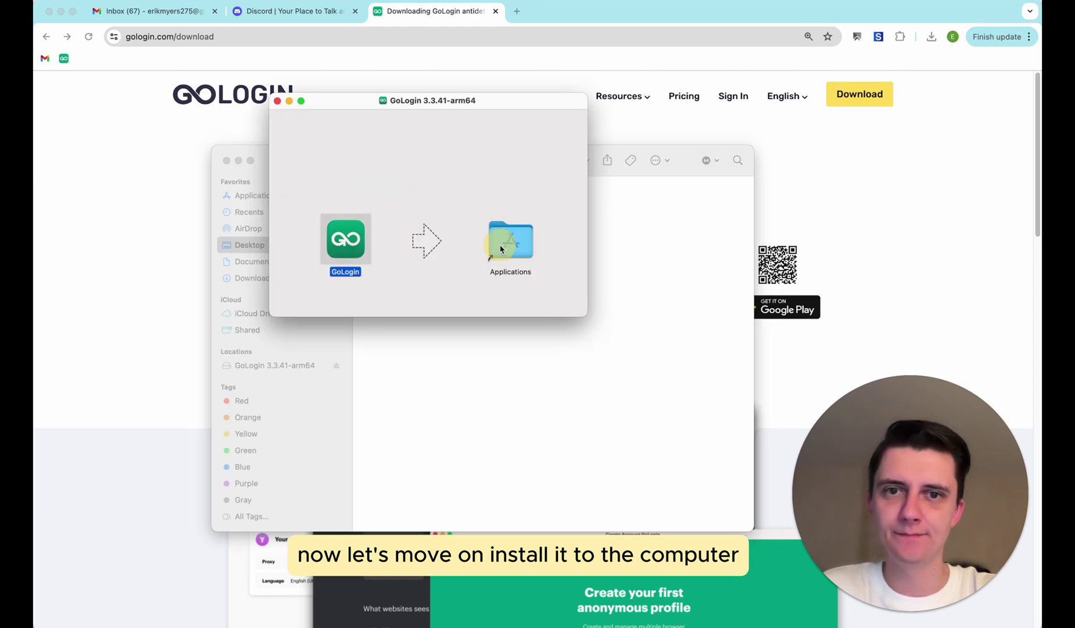
left_click(423, 374)
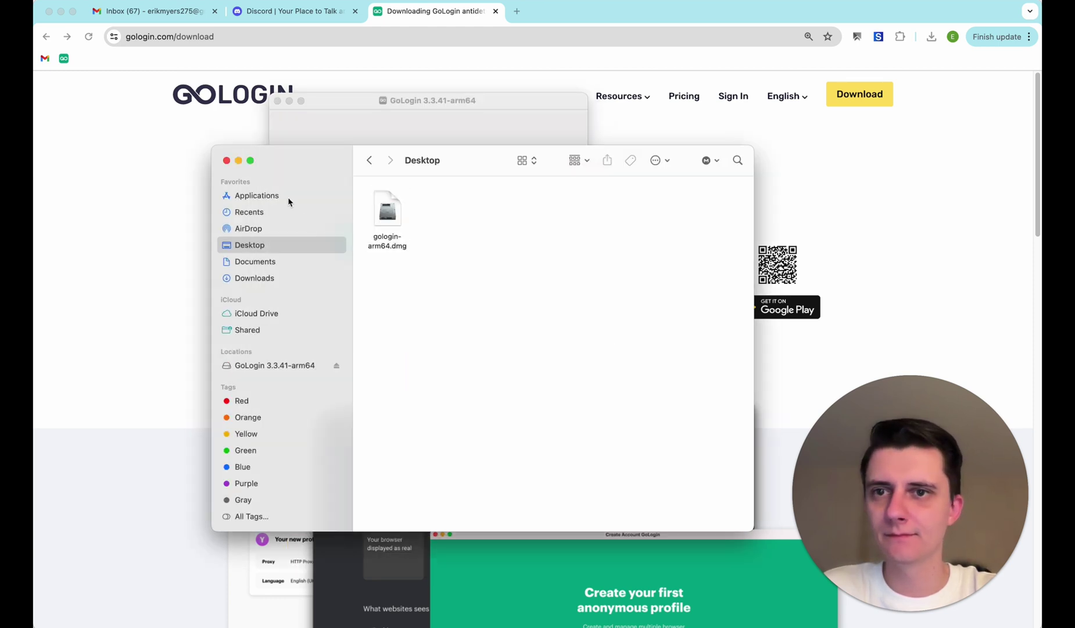
left_click(287, 198)
double_click(473, 344)
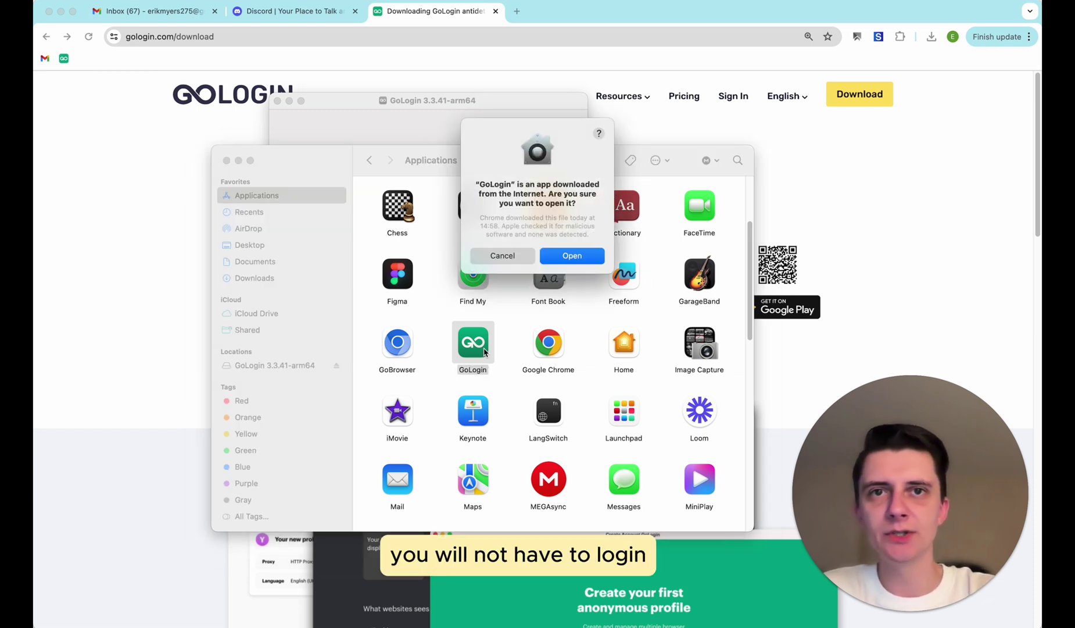
left_click(587, 259)
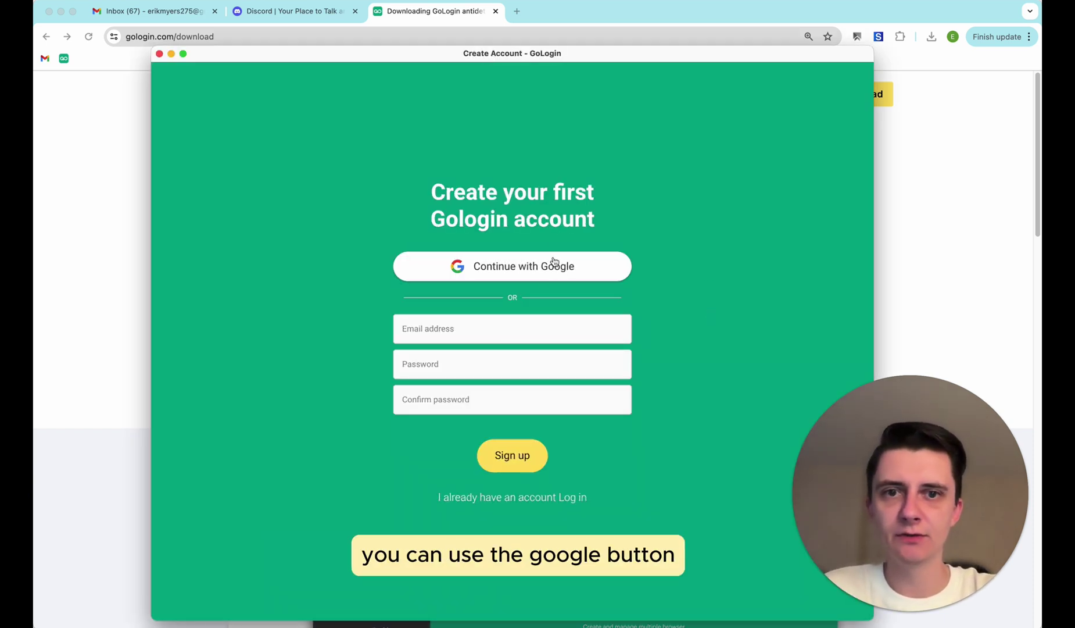
Log in to the existing GoLogin account with its e-mail and password.
left_click(470, 326)
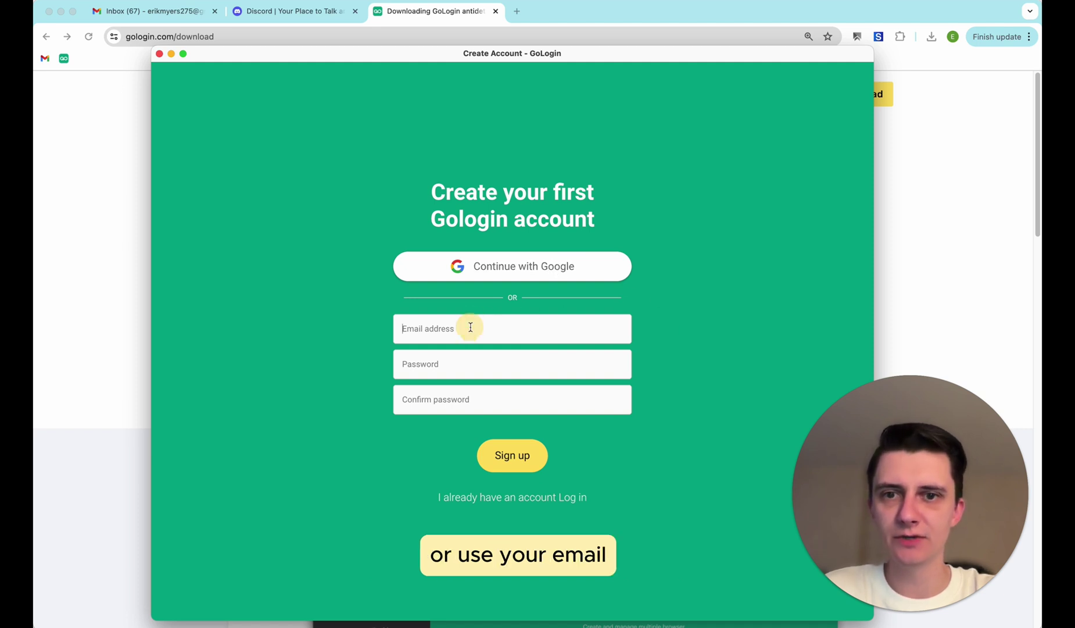
left_click(574, 498)
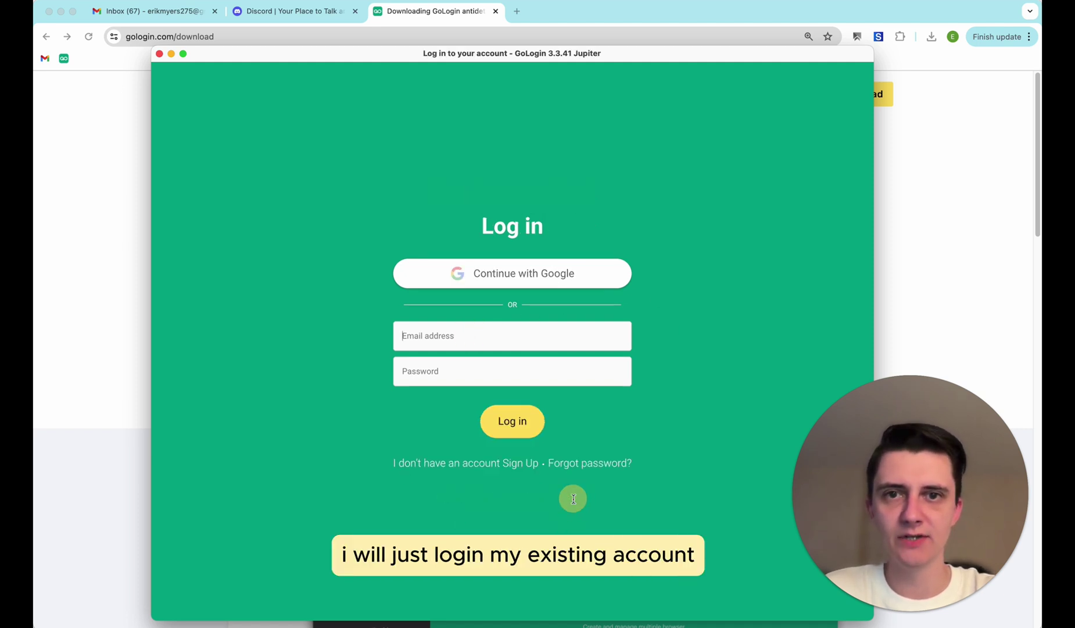
left_click(480, 366)
type("****")
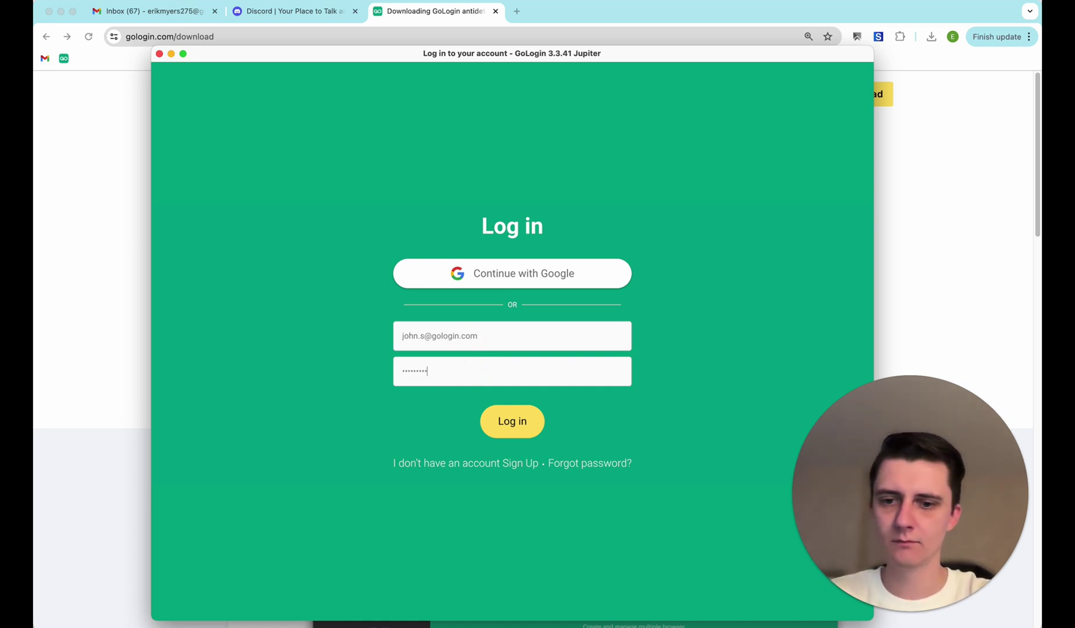
key("Return")
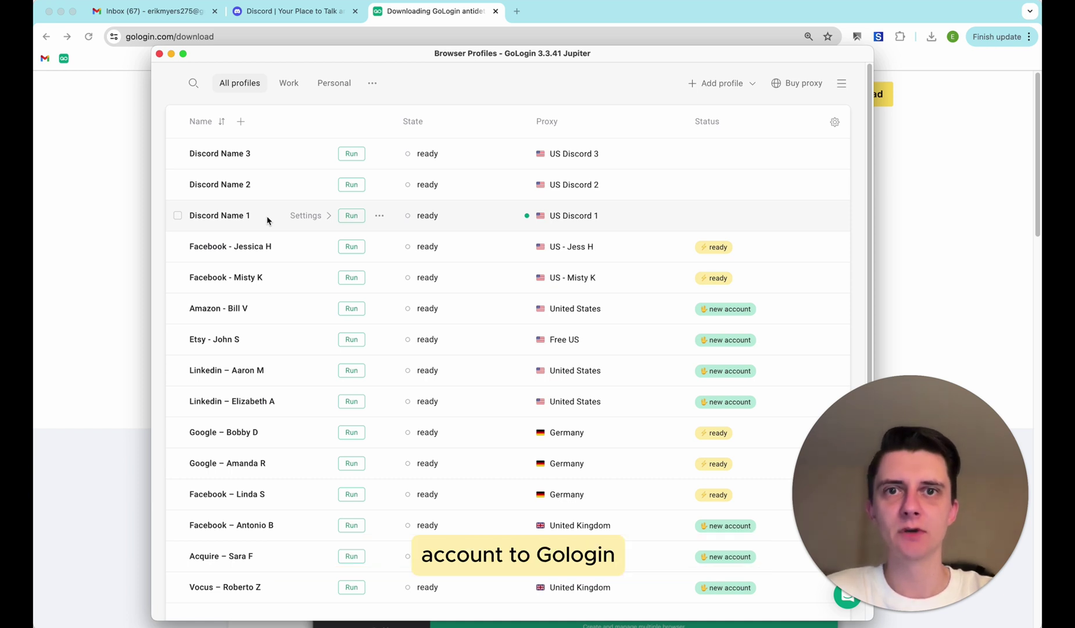
Add a new browser profile and name it DS 1.
left_click(718, 85)
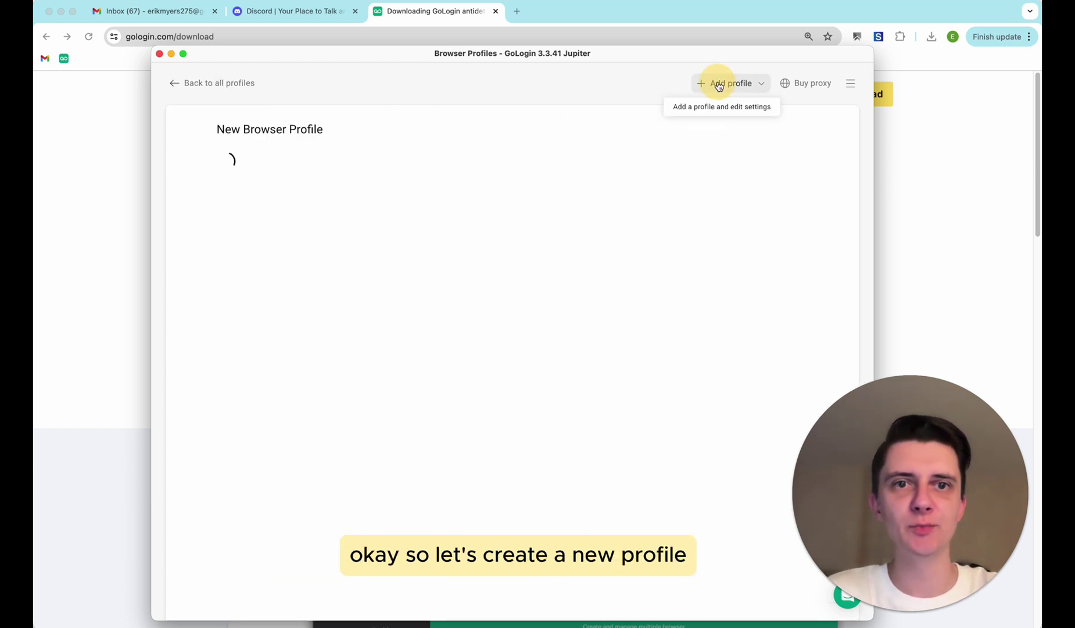
left_click(222, 167)
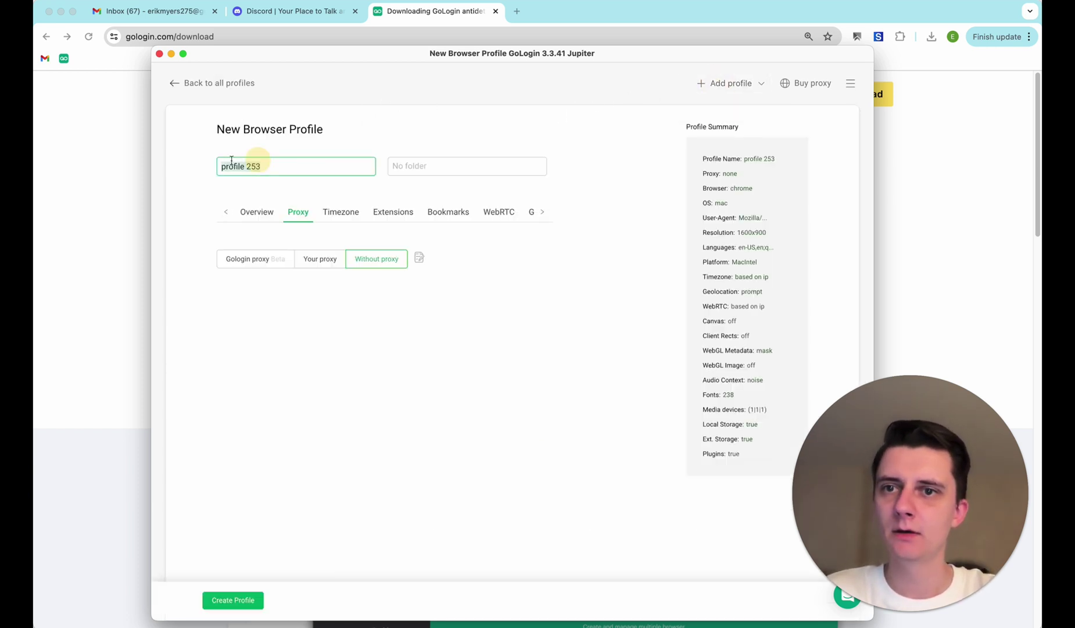
type("DS 1")
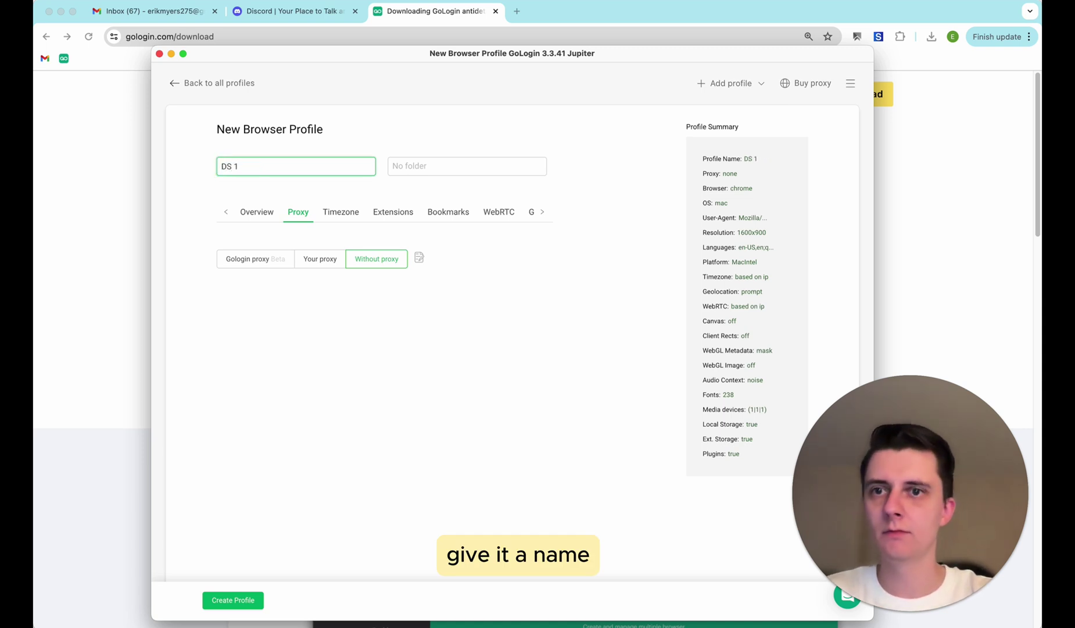
Assign a United States Gologin proxy, check it, and create the DS 1 profile.
left_click(240, 258)
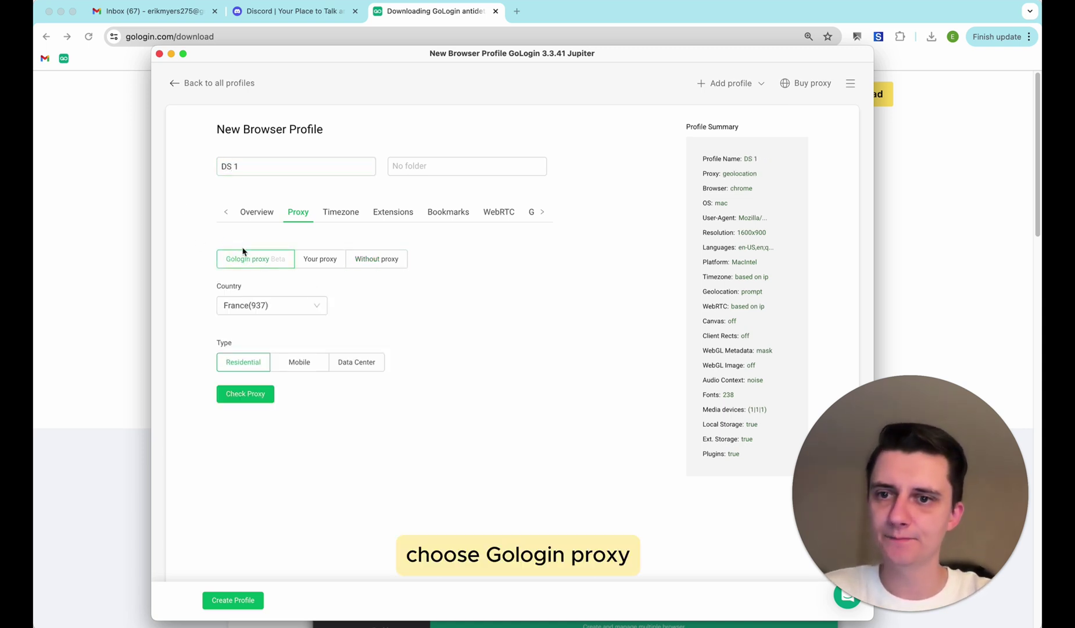
left_click(265, 306)
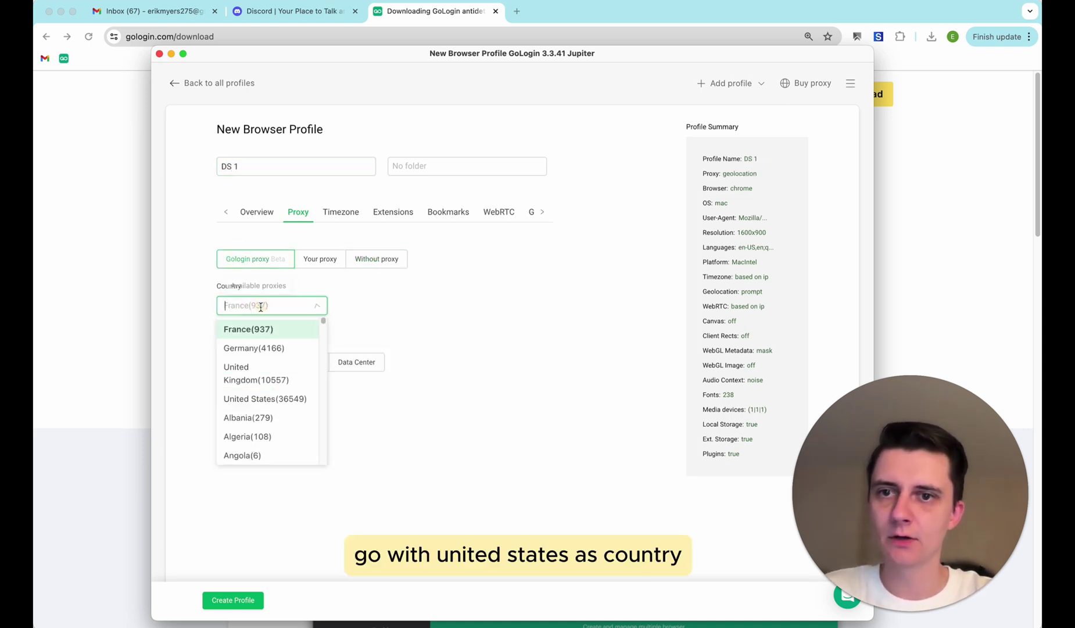
left_click(292, 401)
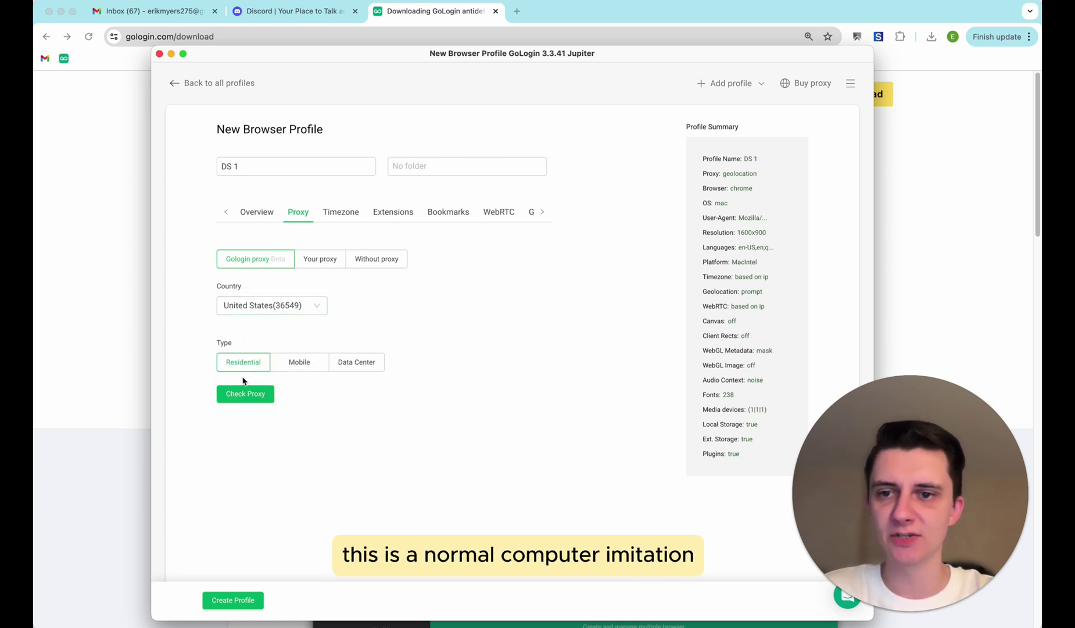
left_click(244, 393)
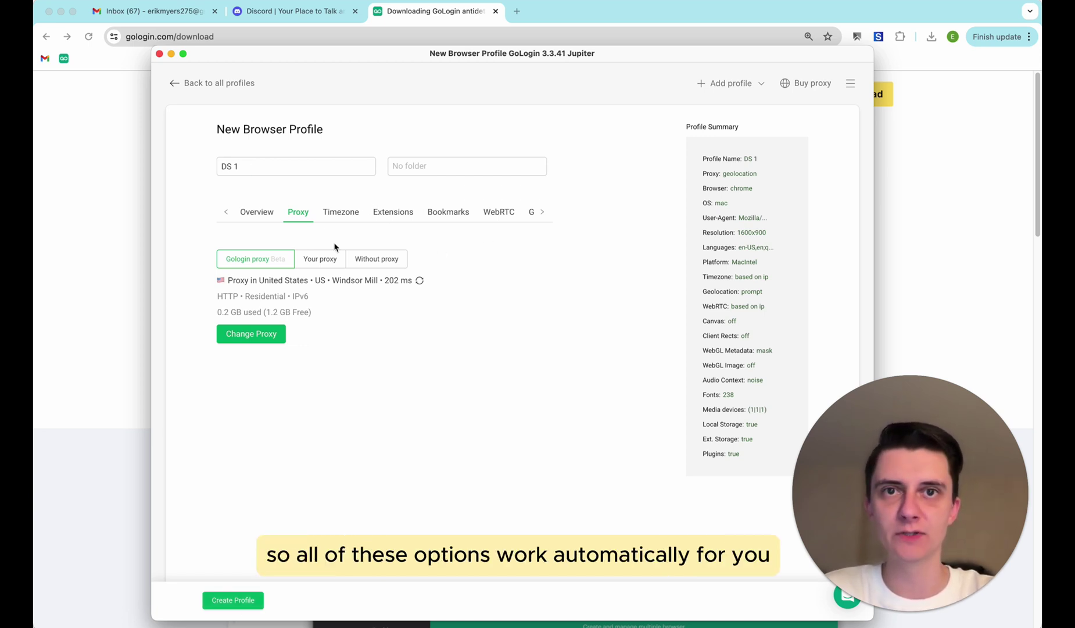
left_click(234, 603)
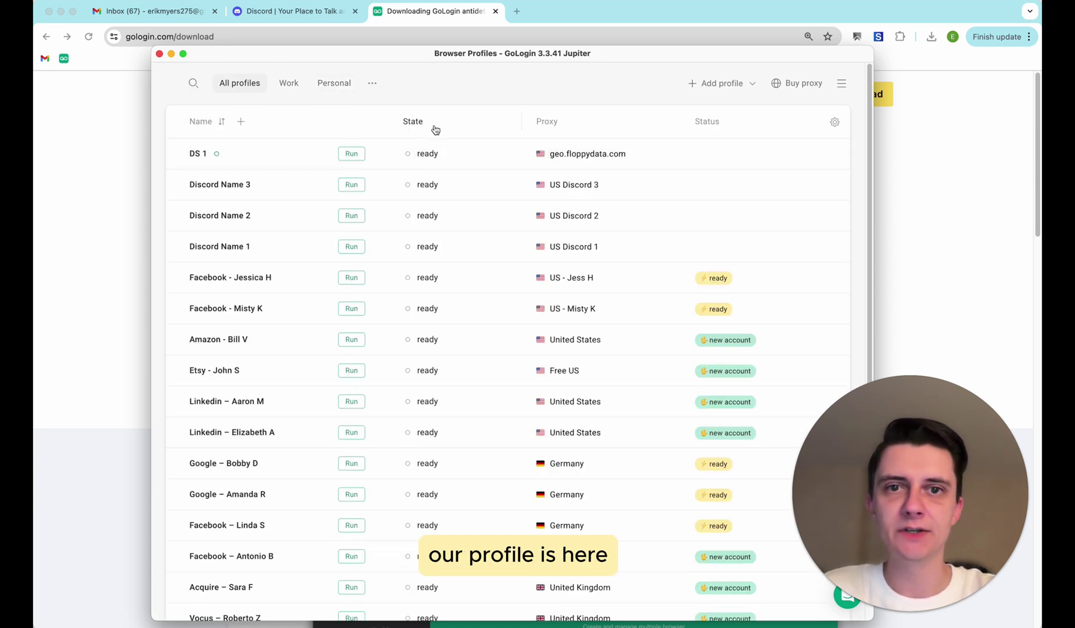
Rename the DS 1 profile's proxy from geo.floppydata.com to DS 1.
left_click(577, 157)
left_click(663, 178)
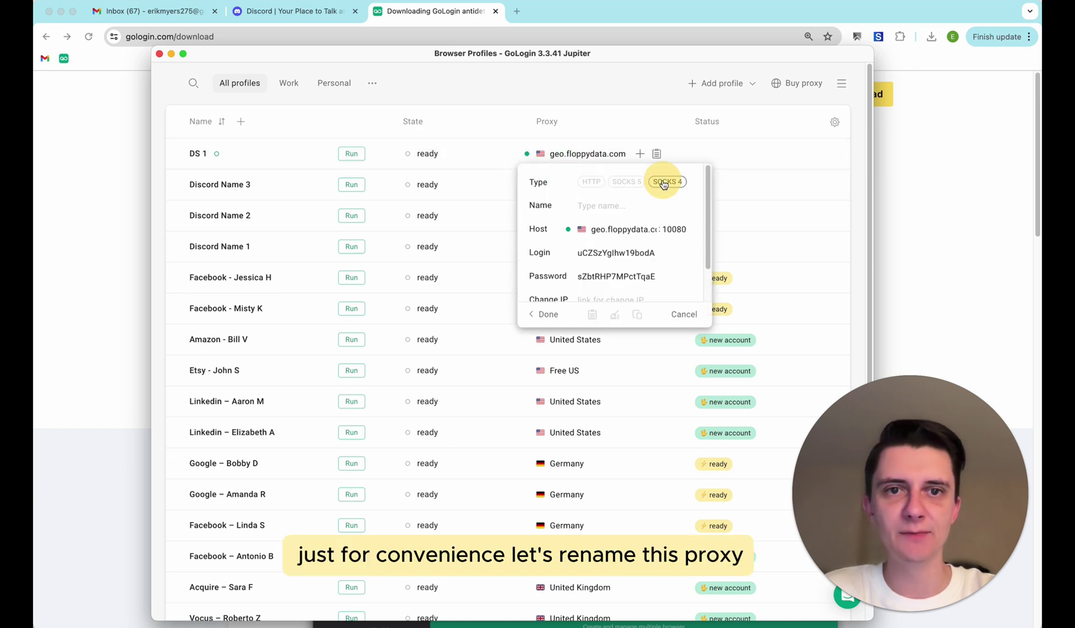
left_click(626, 201)
type("DS 1")
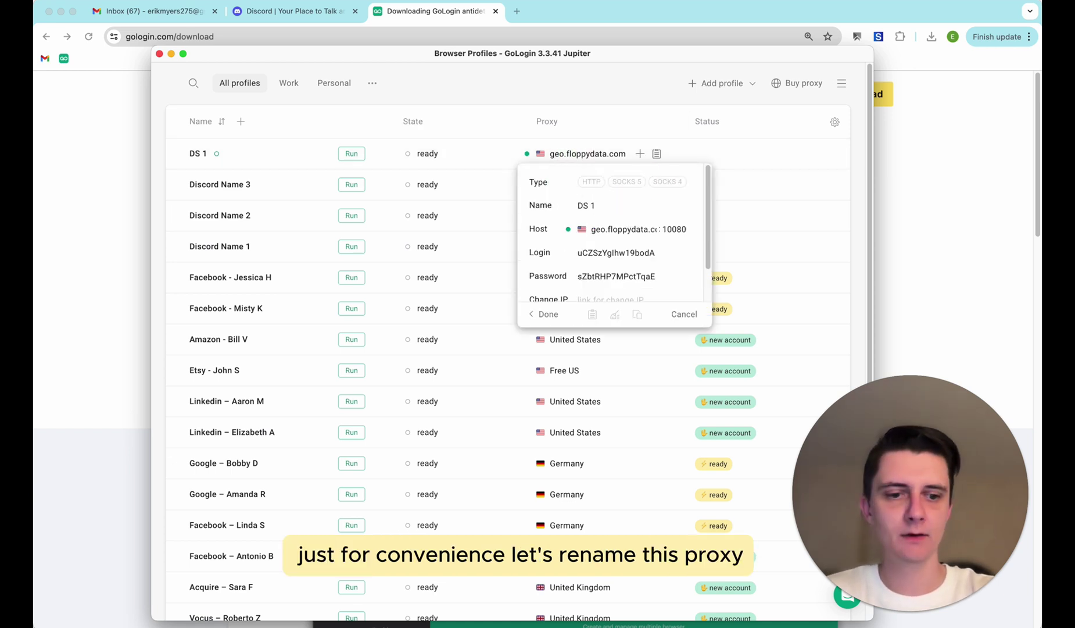
key("Return")
left_click(503, 84)
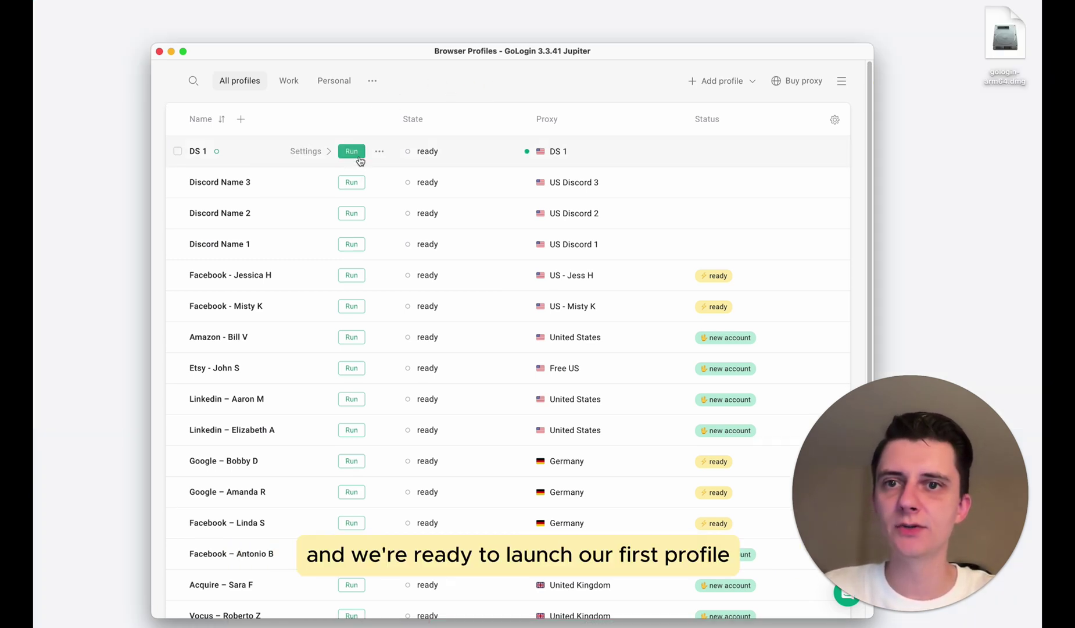
Launch the DS 1 profile and open the Discord website in its Orbita browser.
left_click(359, 158)
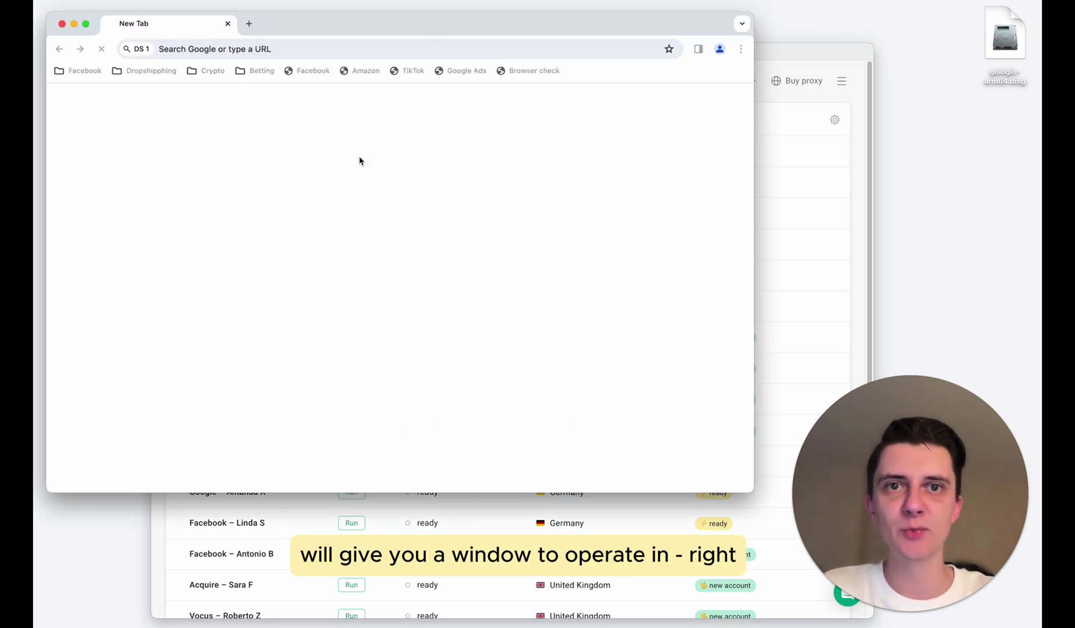
left_click_drag(306, 30, 453, 91)
type("dis")
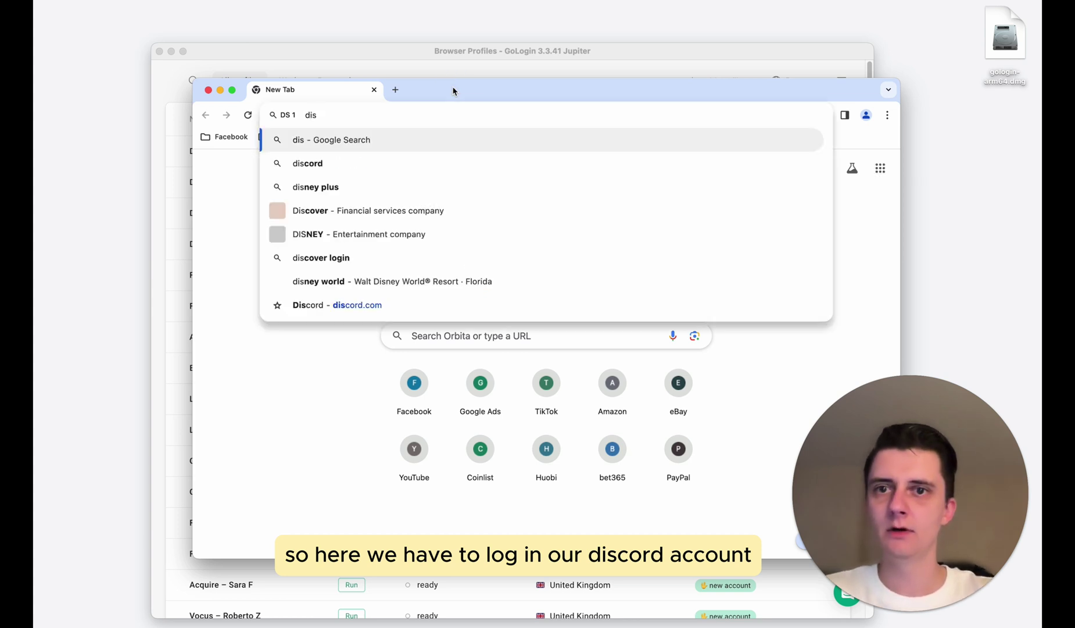
left_click(395, 305)
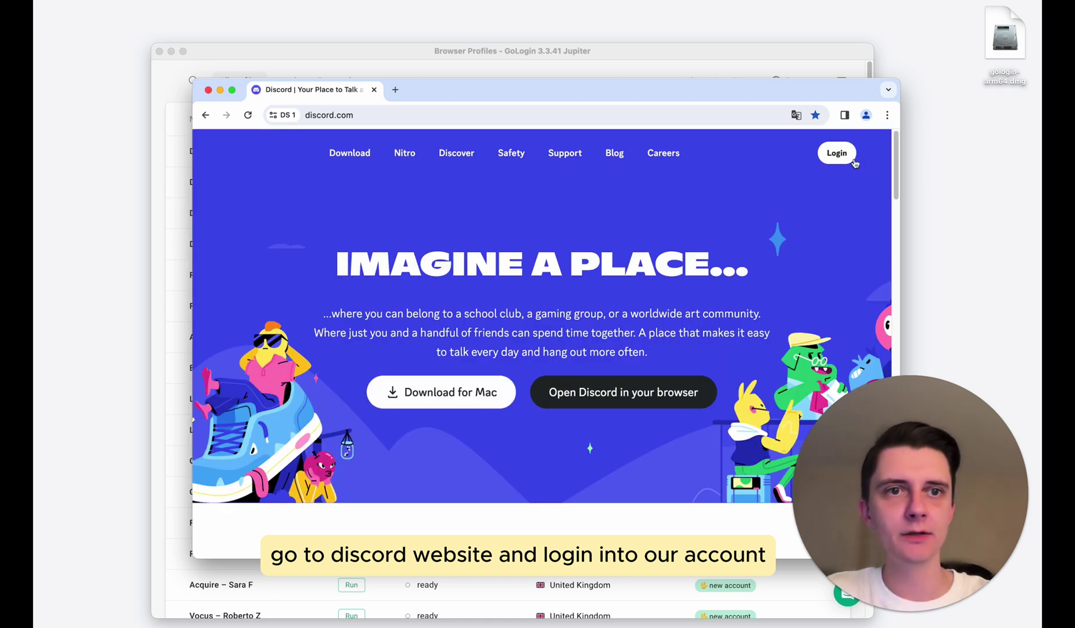
Log in to Discord with the account e-mail and password, passing the hCaptcha.
left_click(831, 157)
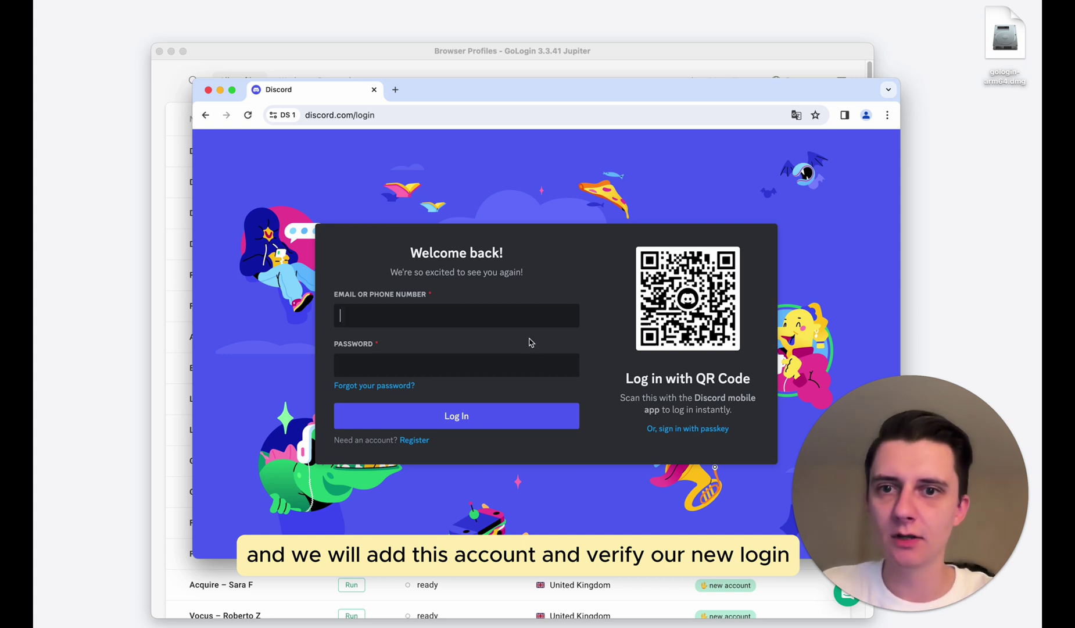
key("super+v")
key("Tab")
type("•••••••••")
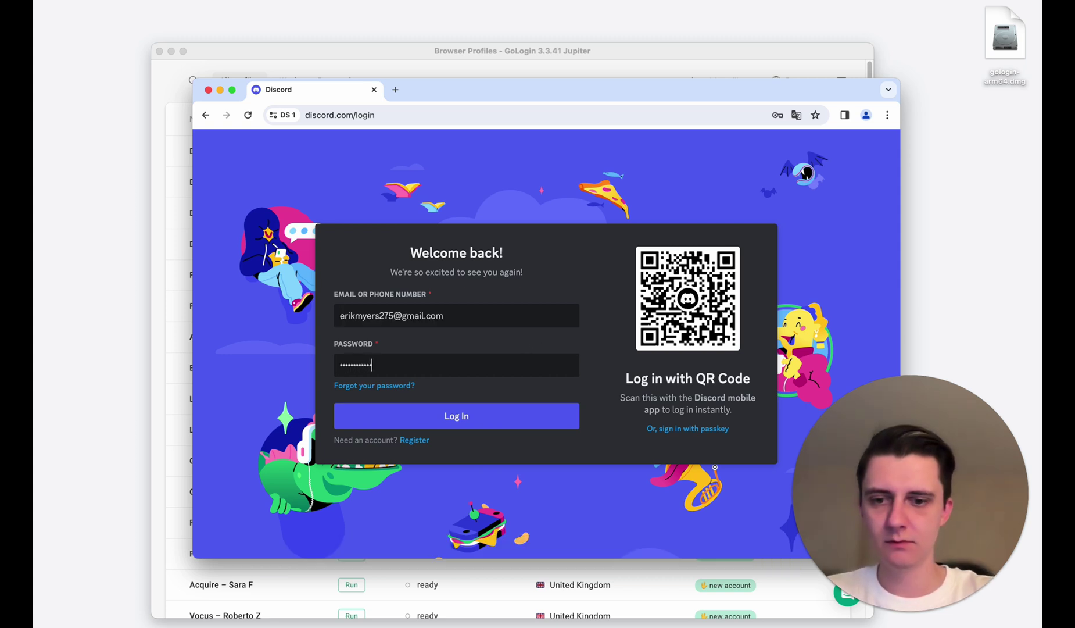
left_click(446, 423)
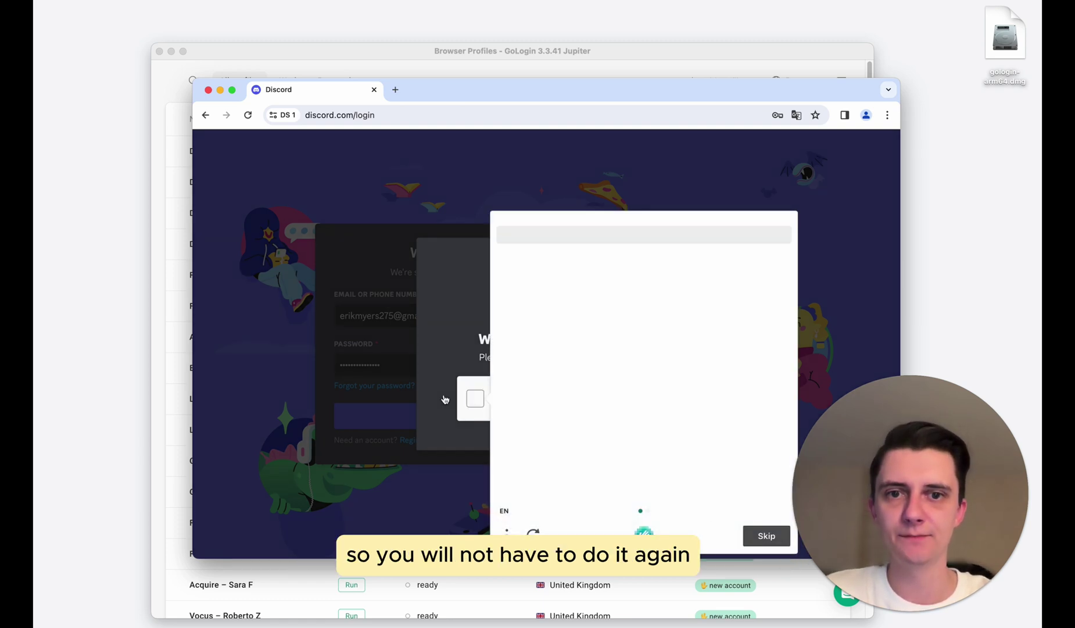
left_click(761, 540)
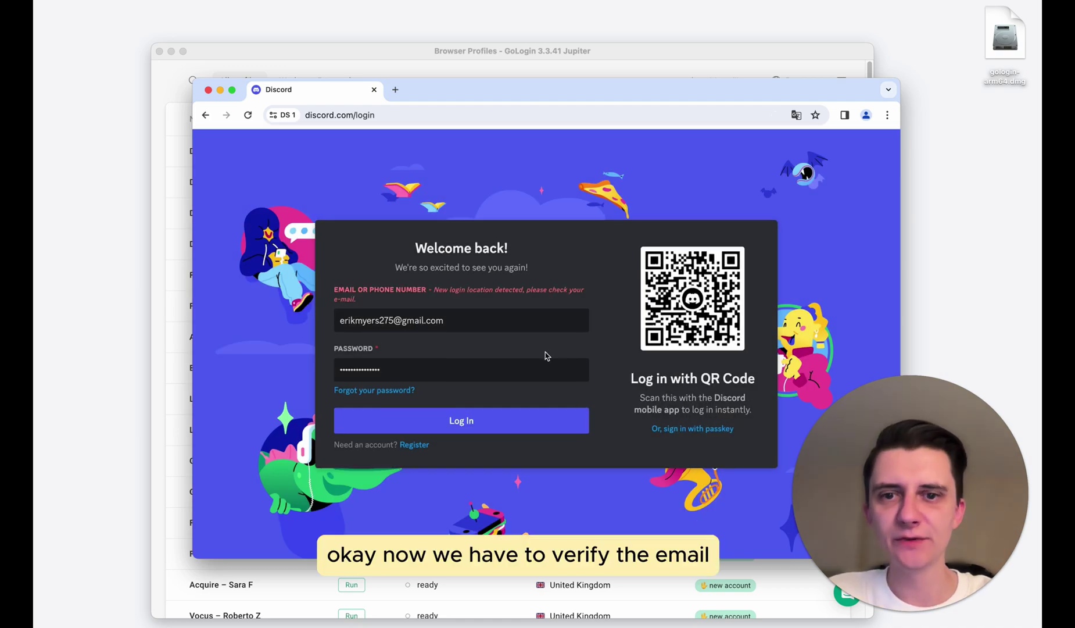
In Gmail, confirm Verify Login in Discord's 'Verify Discord Login from New Location' email.
key("alt+Tab")
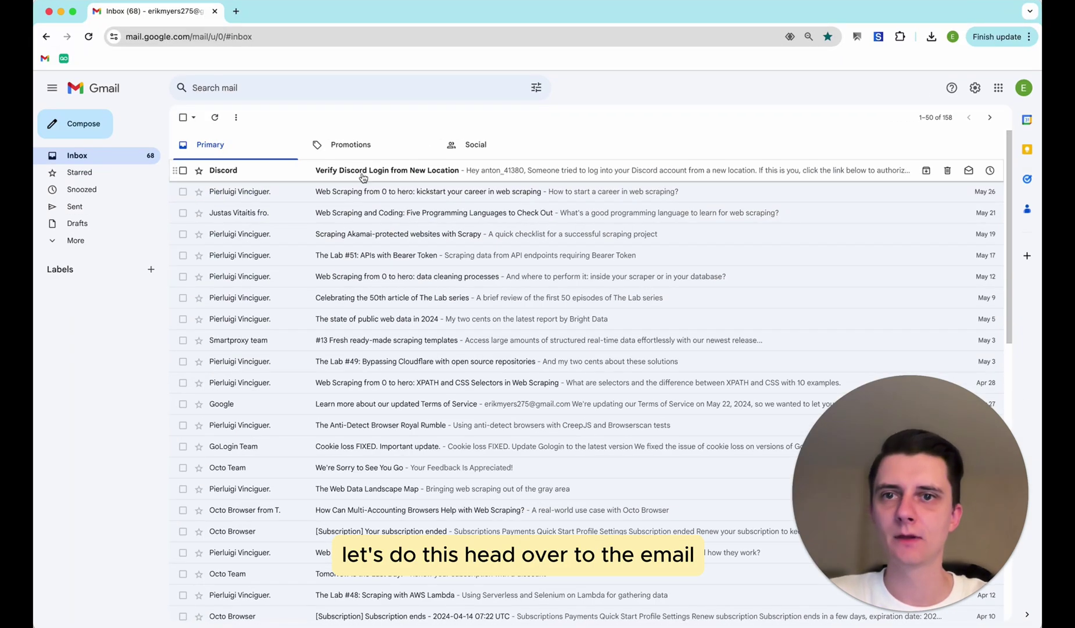
left_click(337, 172)
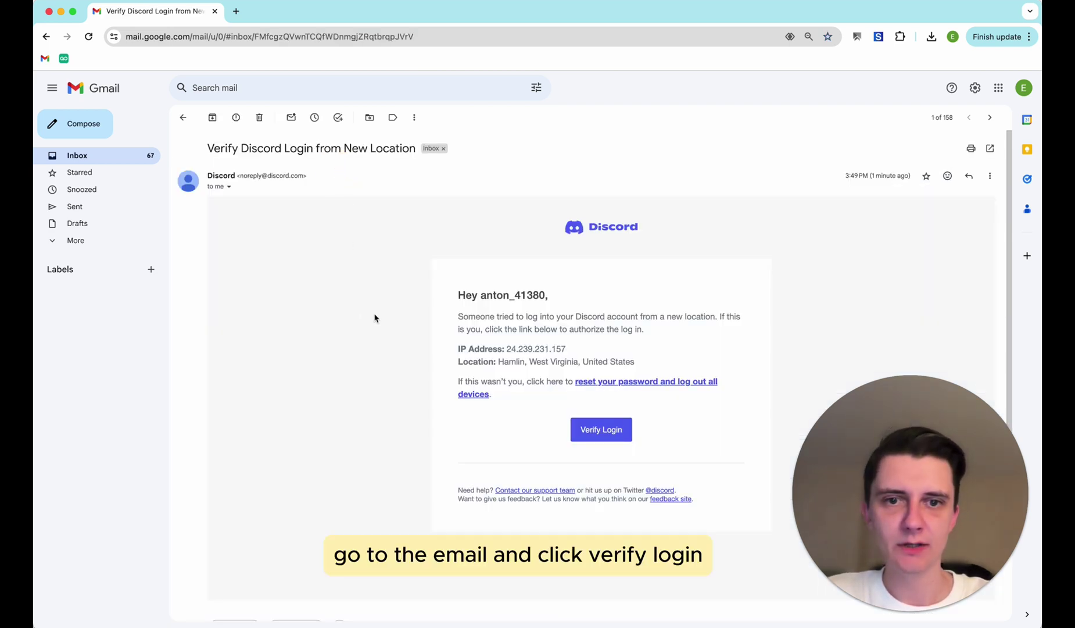
left_click(600, 431)
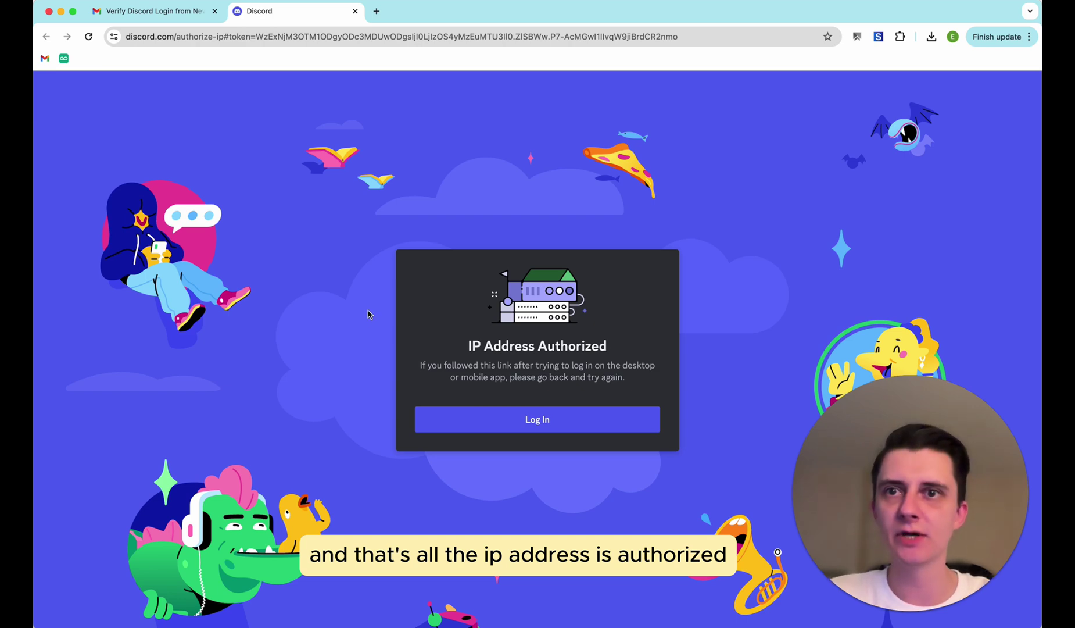
Finish the Discord login in DS 1, save the password, and uncover GoLogin's profile list.
key("alt+Tab")
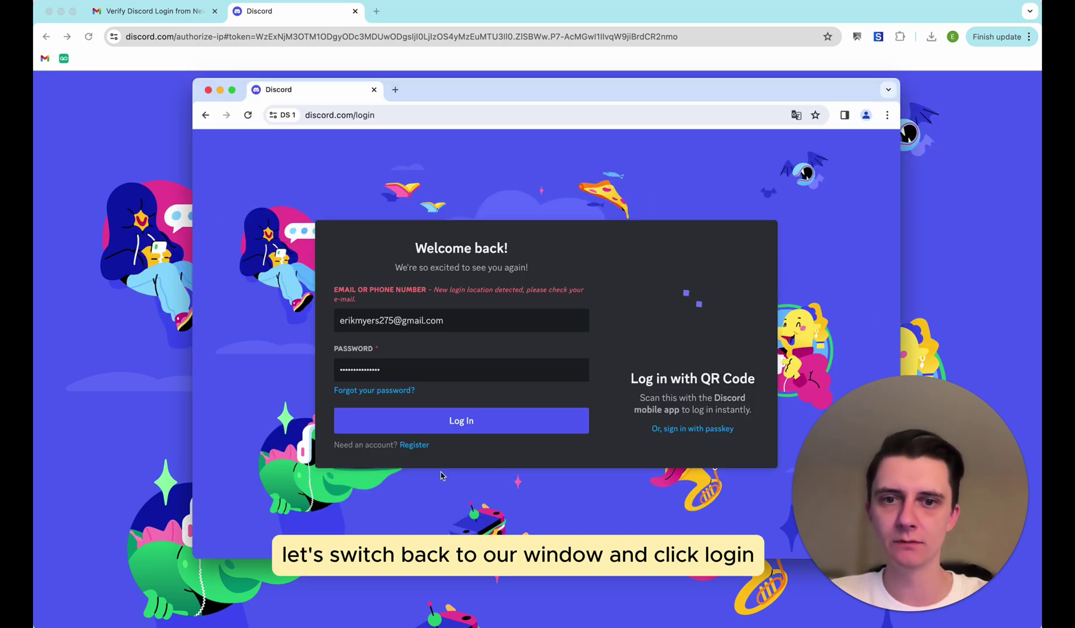
left_click(465, 423)
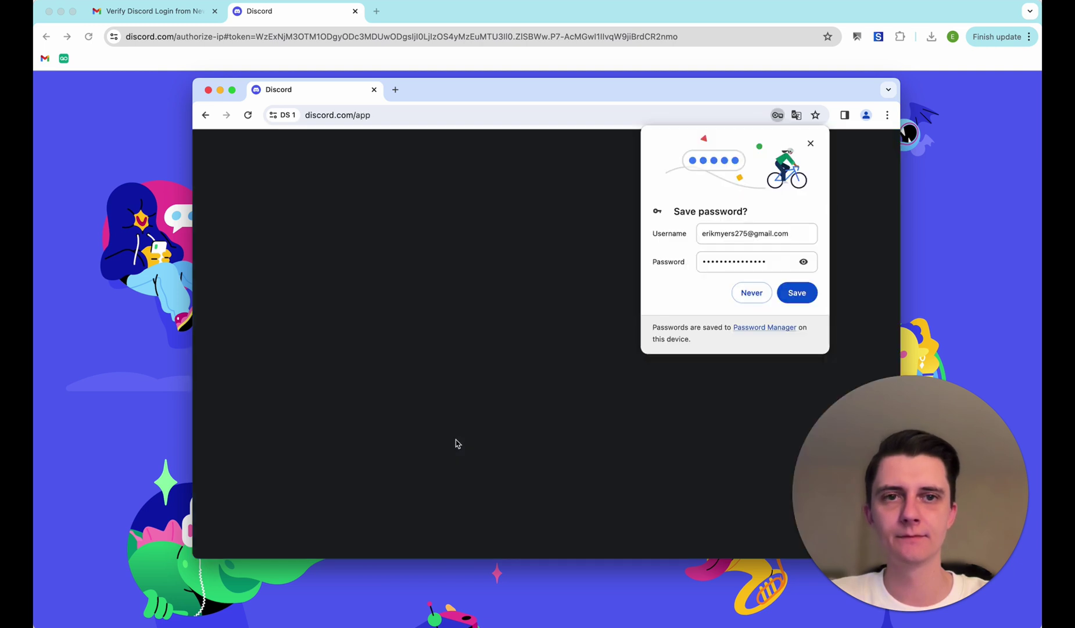
left_click(794, 298)
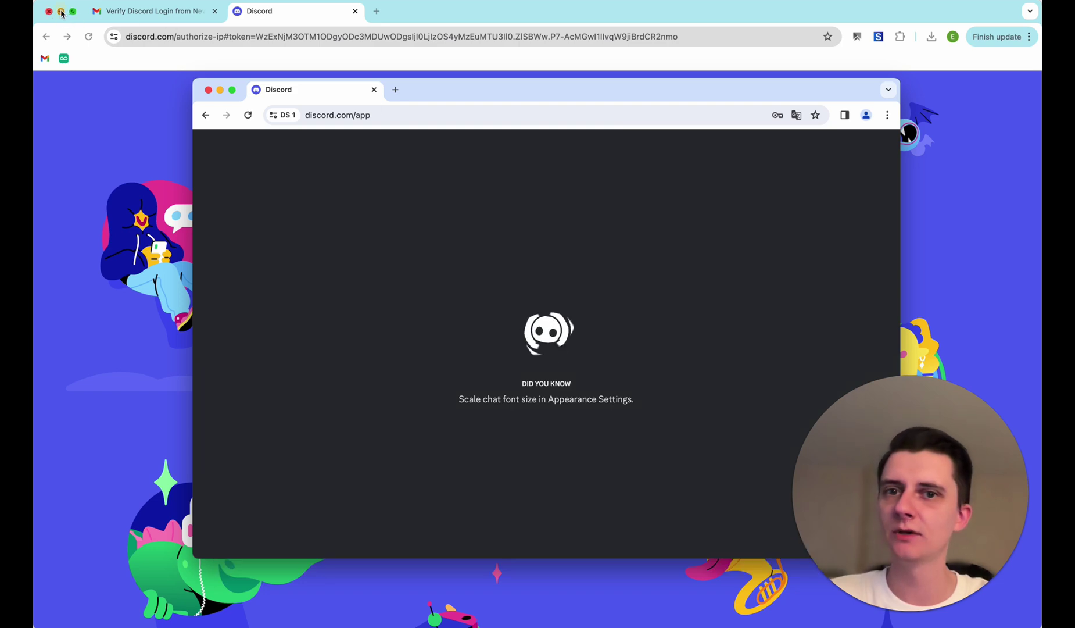
left_click(61, 11)
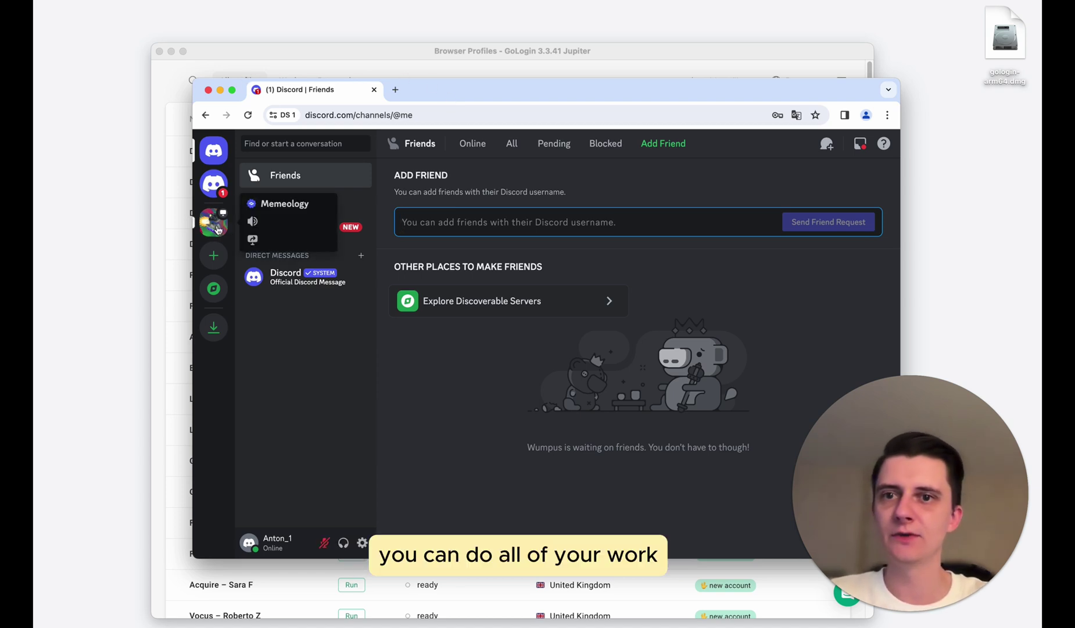
left_click_drag(439, 94, 457, 211)
Stop the DS 1 profile and wait for archiving to finish.
left_click(350, 152)
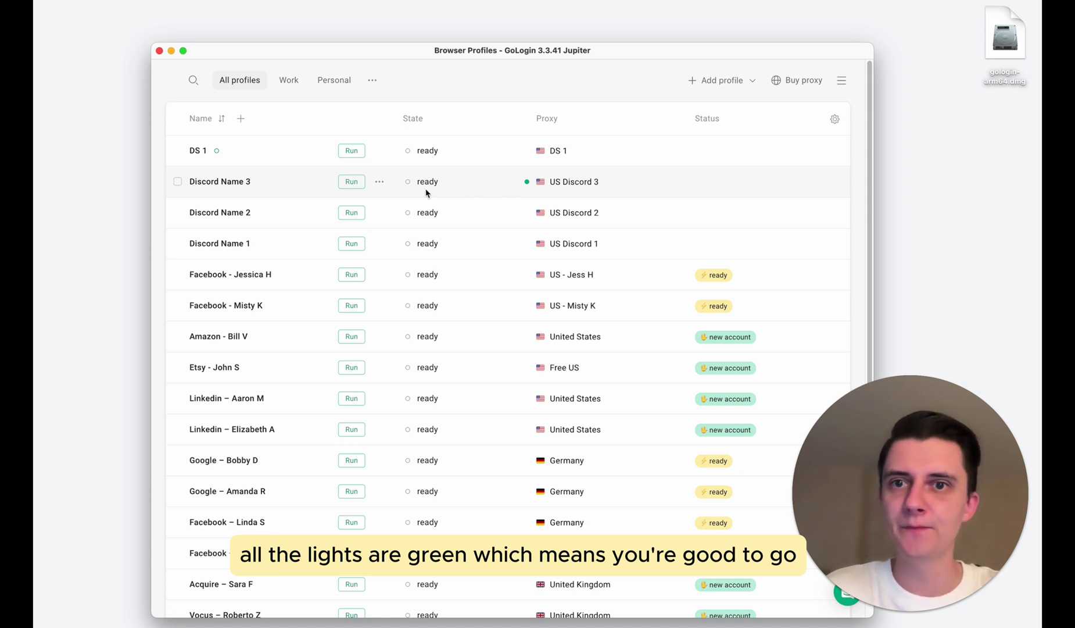
Run the Discord Name 3, 2 and 1 profiles simultaneously.
left_click(352, 183)
left_click(351, 213)
left_click(355, 245)
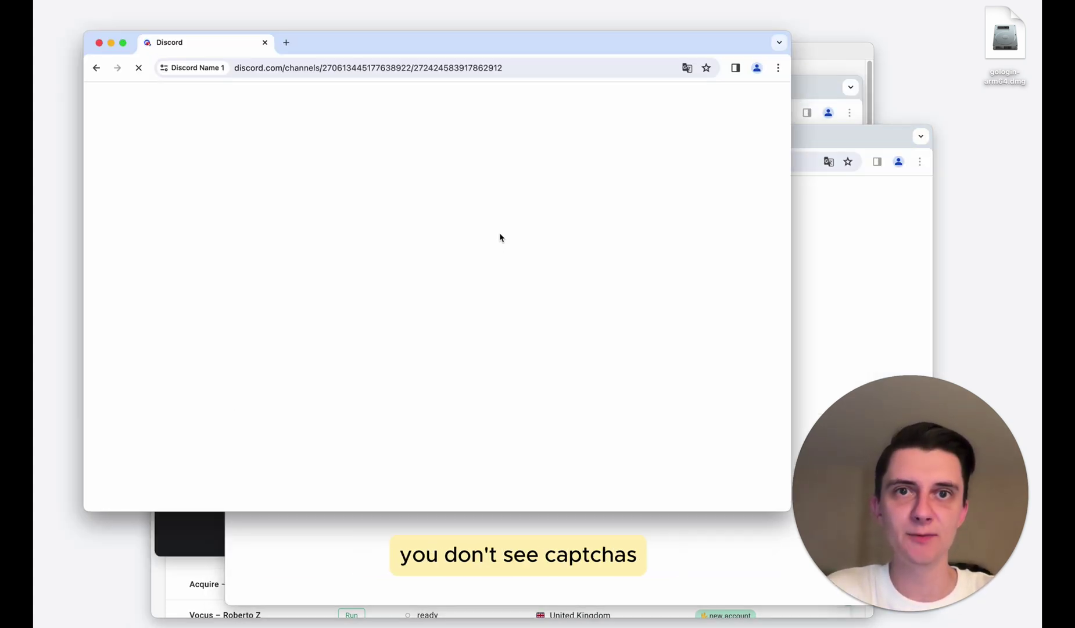
Arrange the three Discord profile windows so each session is visible.
left_click_drag(475, 39, 641, 181)
left_click_drag(529, 140, 510, 135)
left_click(940, 258)
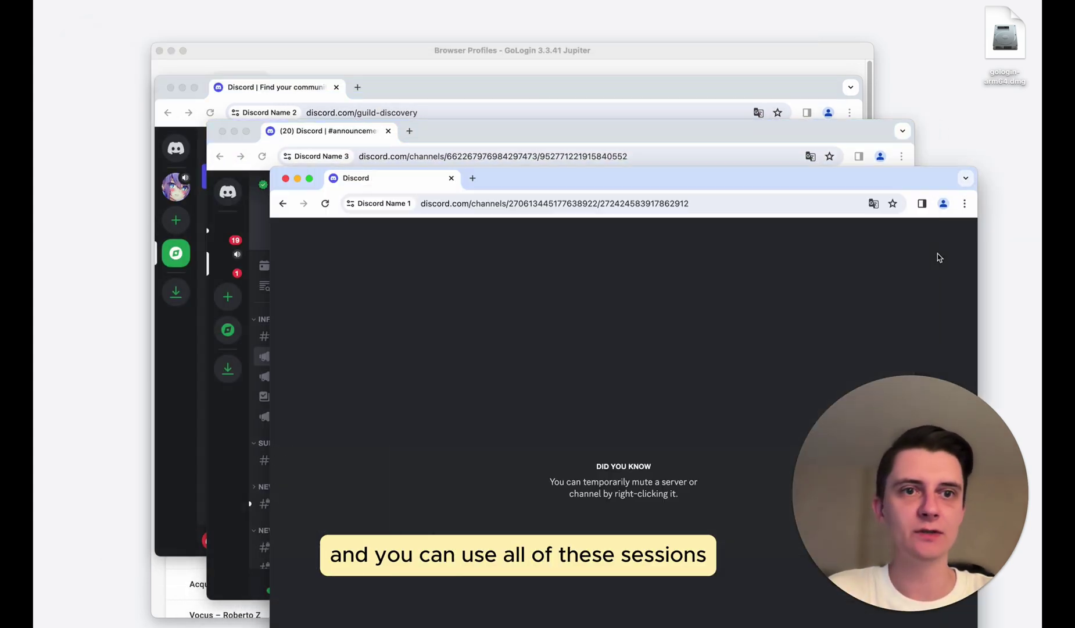
left_click_drag(782, 180, 768, 189)
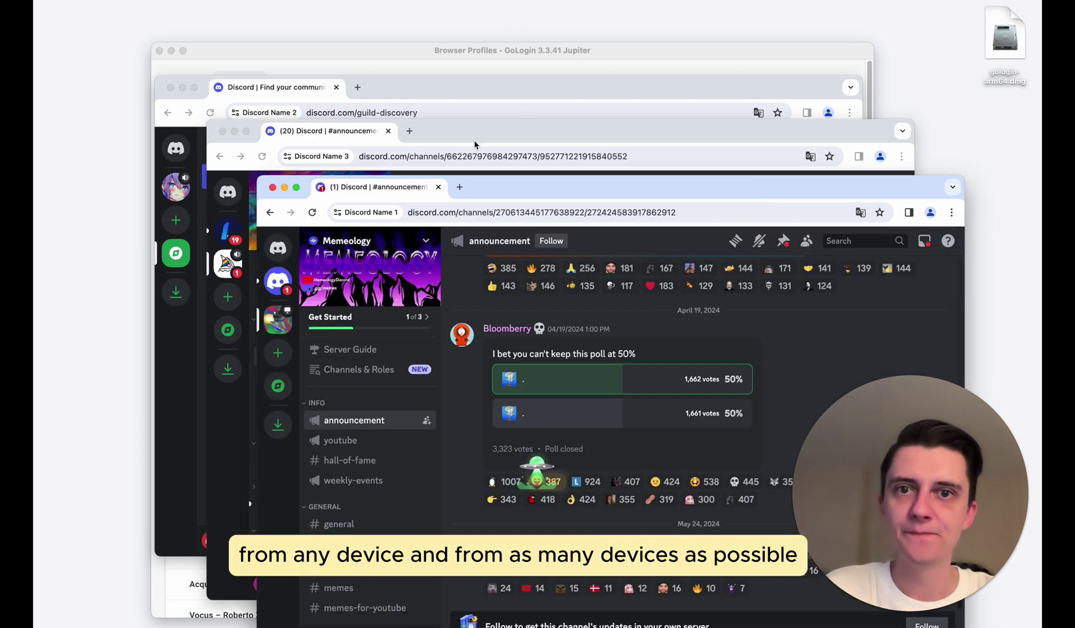
left_click_drag(474, 145, 465, 131)
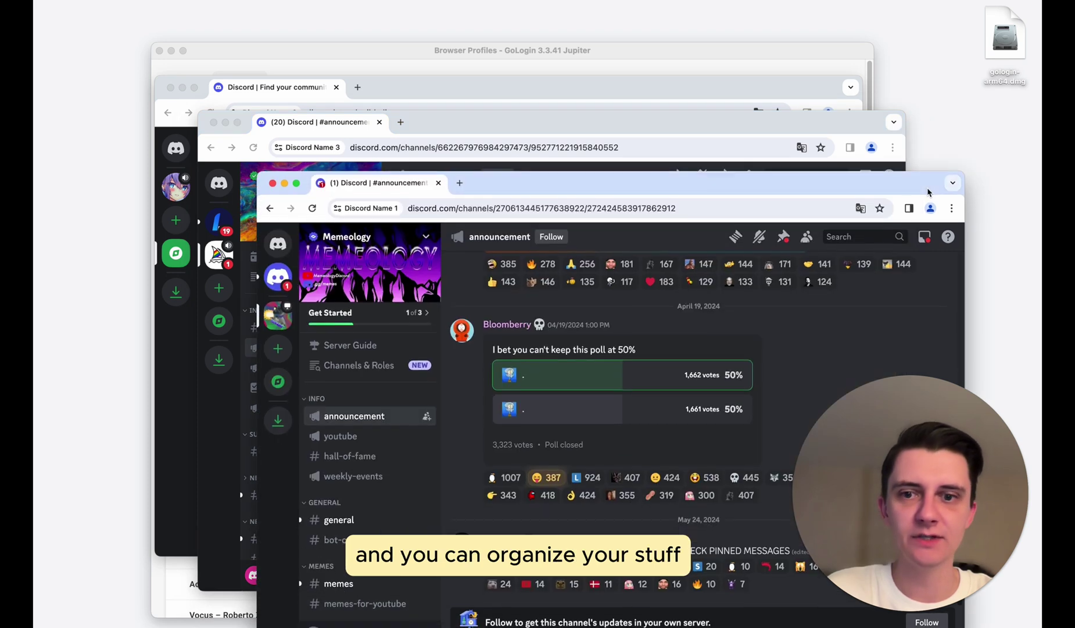
left_click_drag(926, 195, 926, 192)
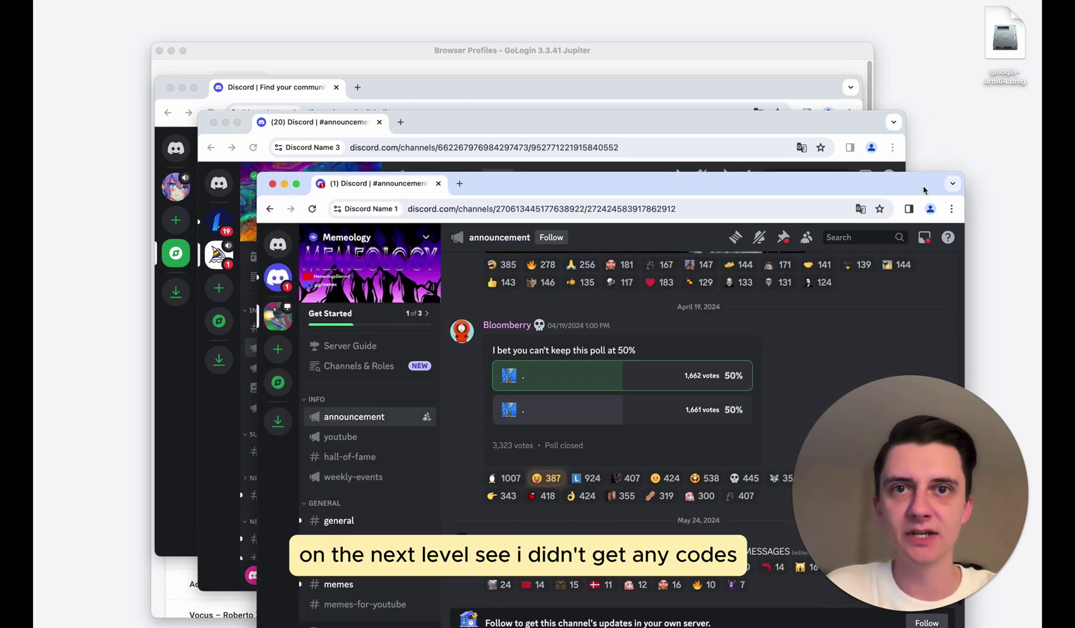
left_click_drag(570, 192, 493, 139)
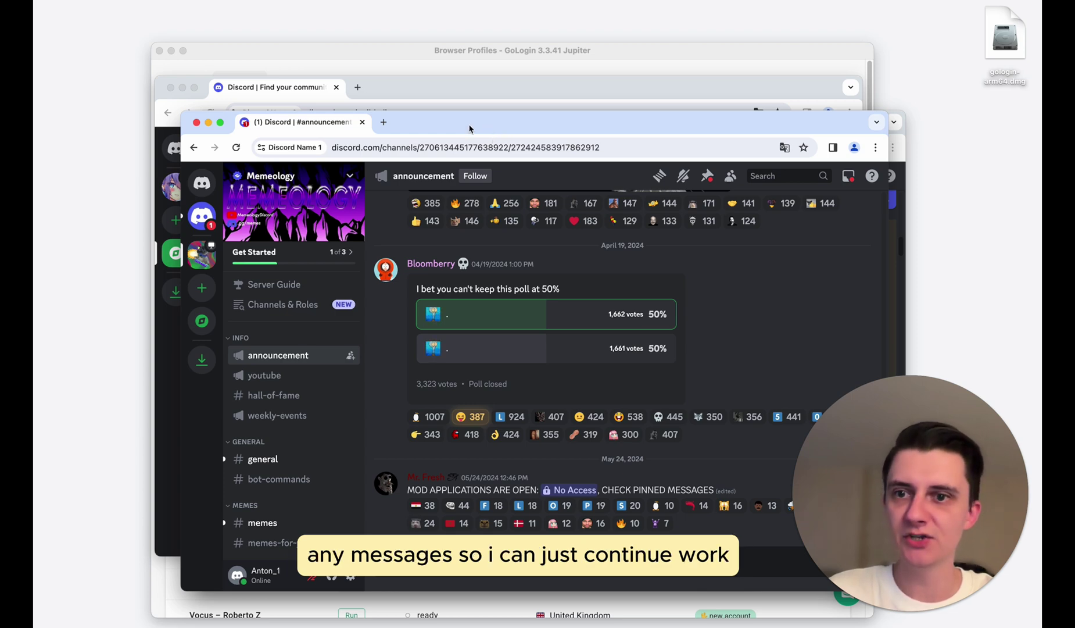
Open Explore Discoverable Servers in Discord Name 1, then bring Name 3 and Name 2 forward.
left_click(202, 320)
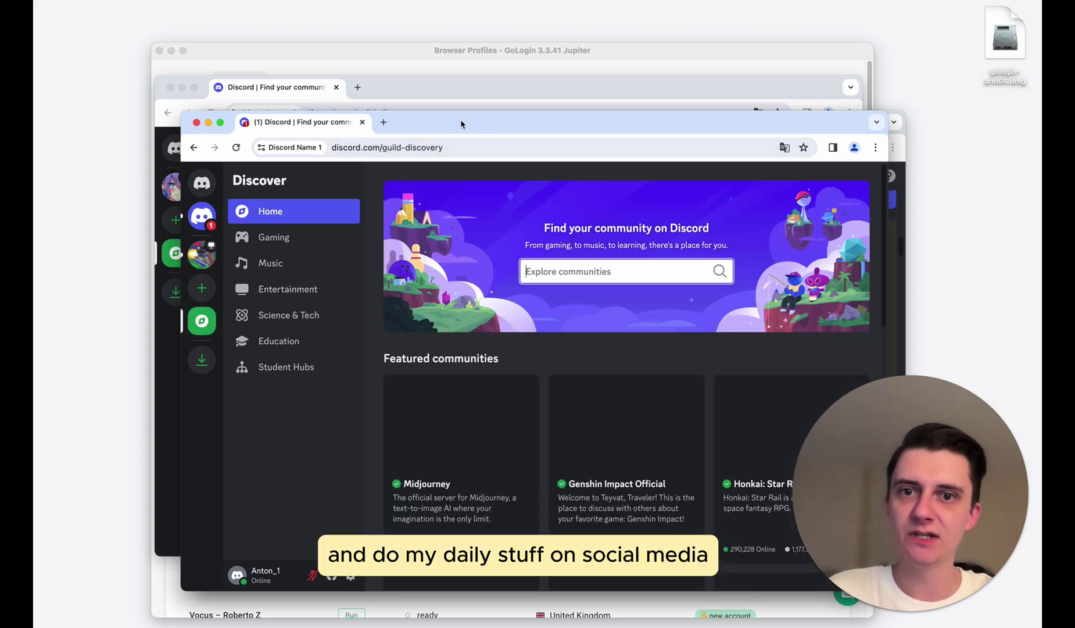
left_click_drag(418, 126, 504, 173)
left_click(478, 125)
left_click_drag(477, 125, 438, 85)
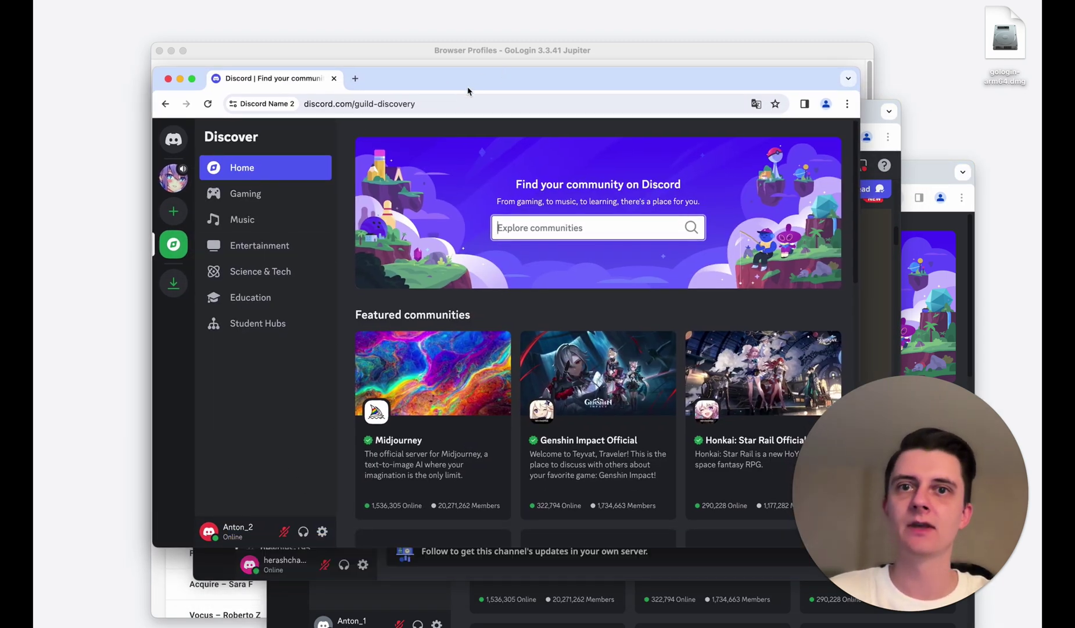
From the GoLogin list, stop the Discord Name 3, 2 and 1 profiles, closing their browsers.
left_click(418, 52)
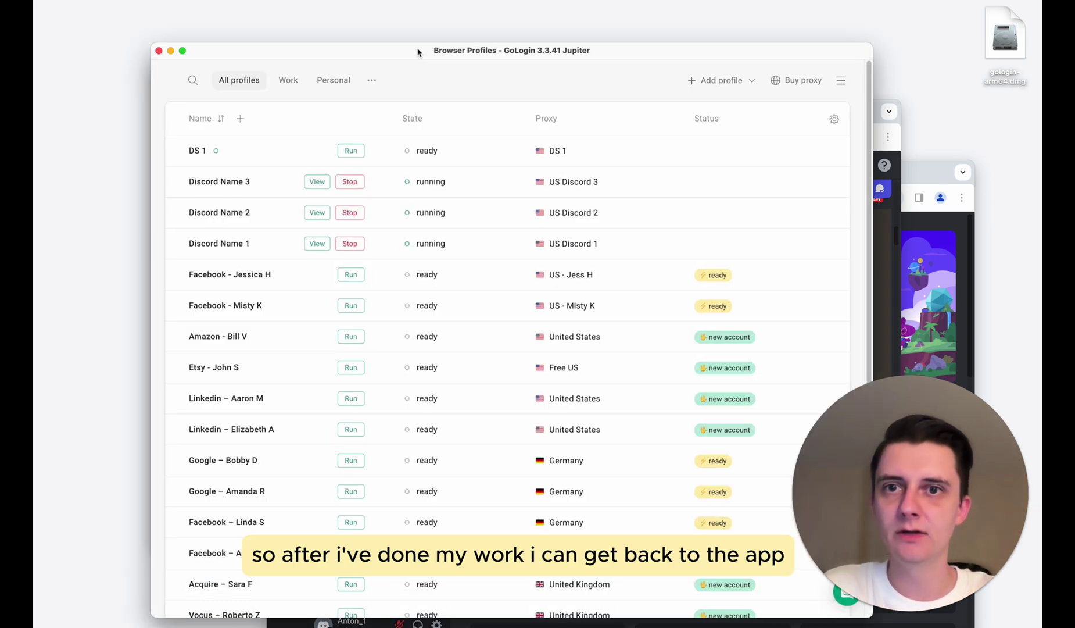
left_click(350, 181)
left_click(350, 212)
left_click(359, 240)
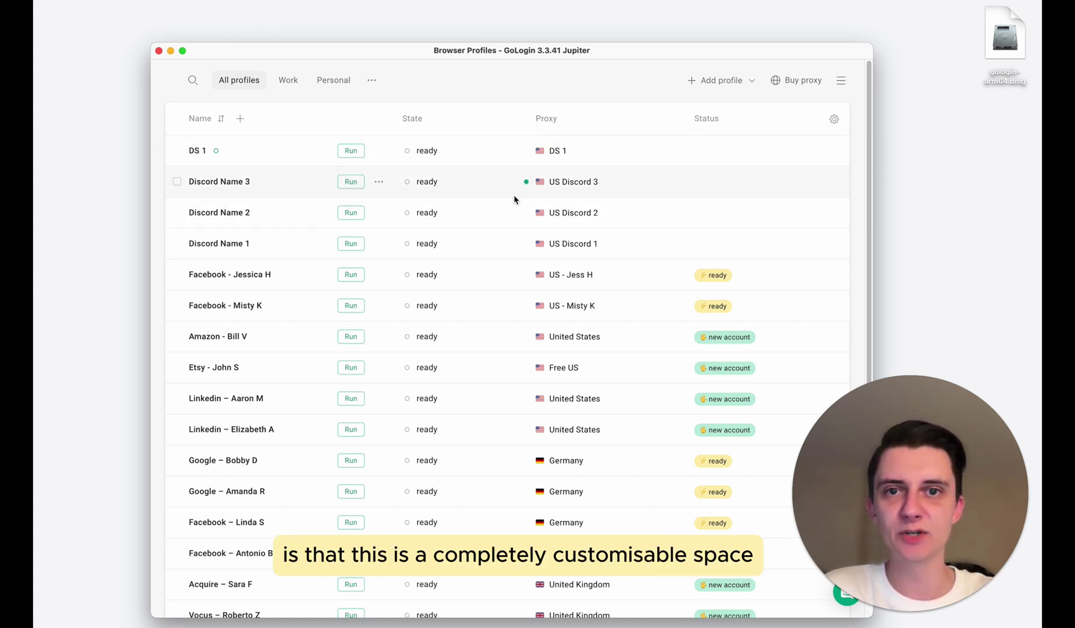
Move the Status column ahead of Proxy and enable the Last Launch field in the table.
mouse_move(731, 118)
left_mouse_down()
mouse_move(548, 120)
mouse_move(737, 124)
mouse_move(729, 120)
left_mouse_up()
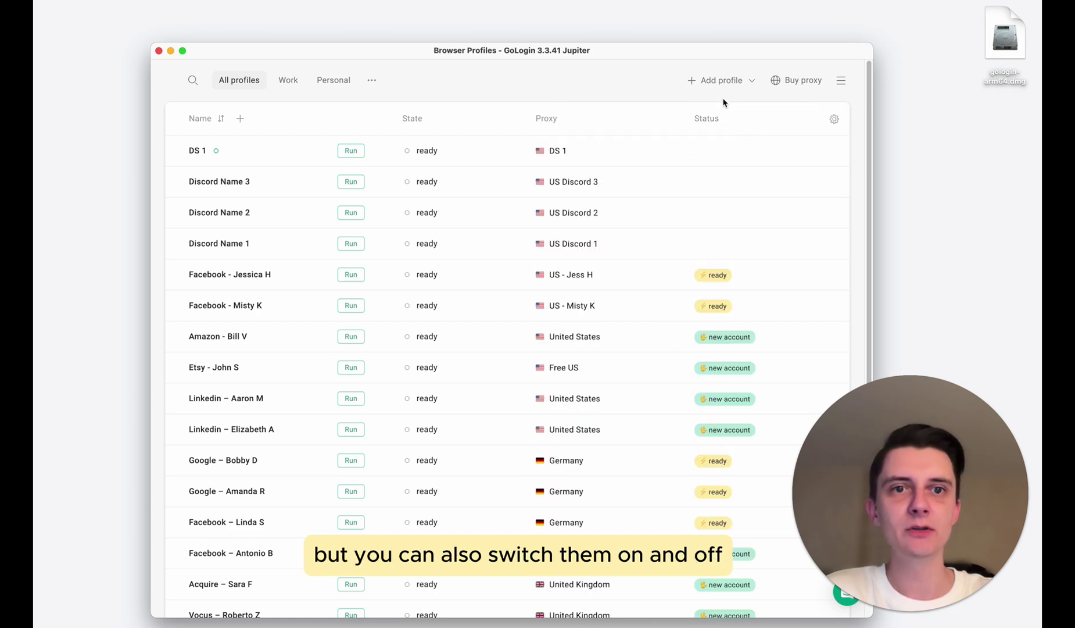
left_click(835, 120)
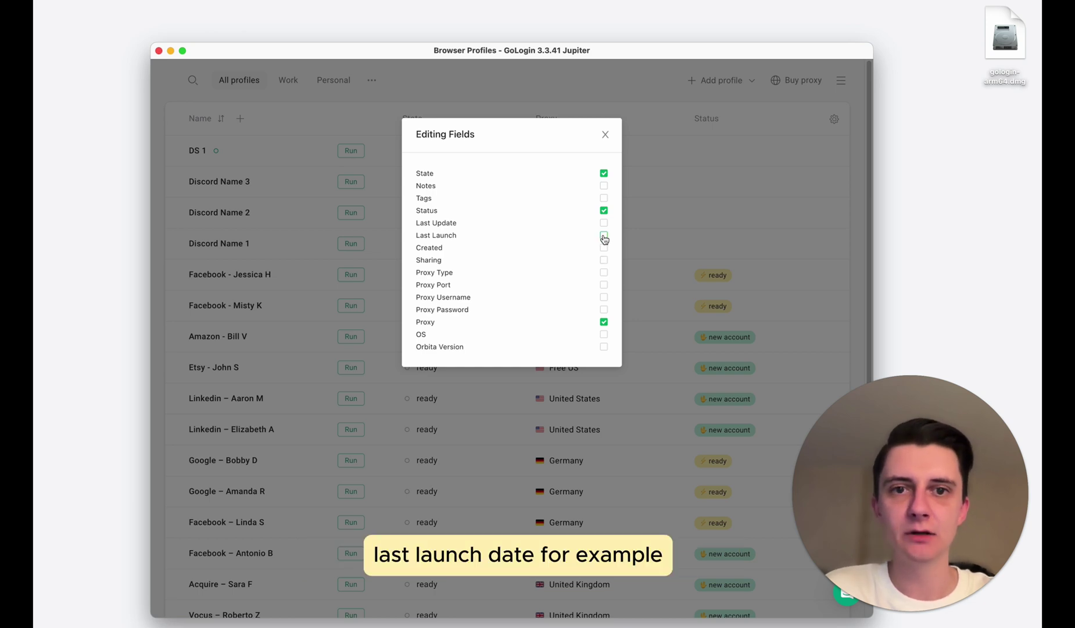
left_click(604, 236)
left_click(605, 134)
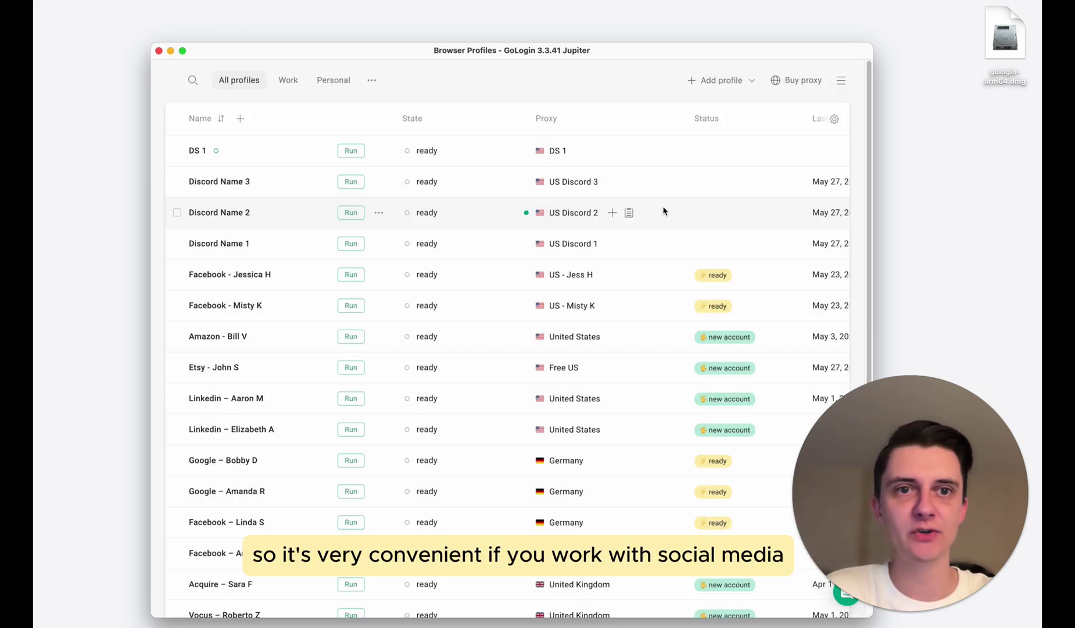
Start adding a status to DS 1, then cancel without choosing one.
scroll(746, 263, "right", 3)
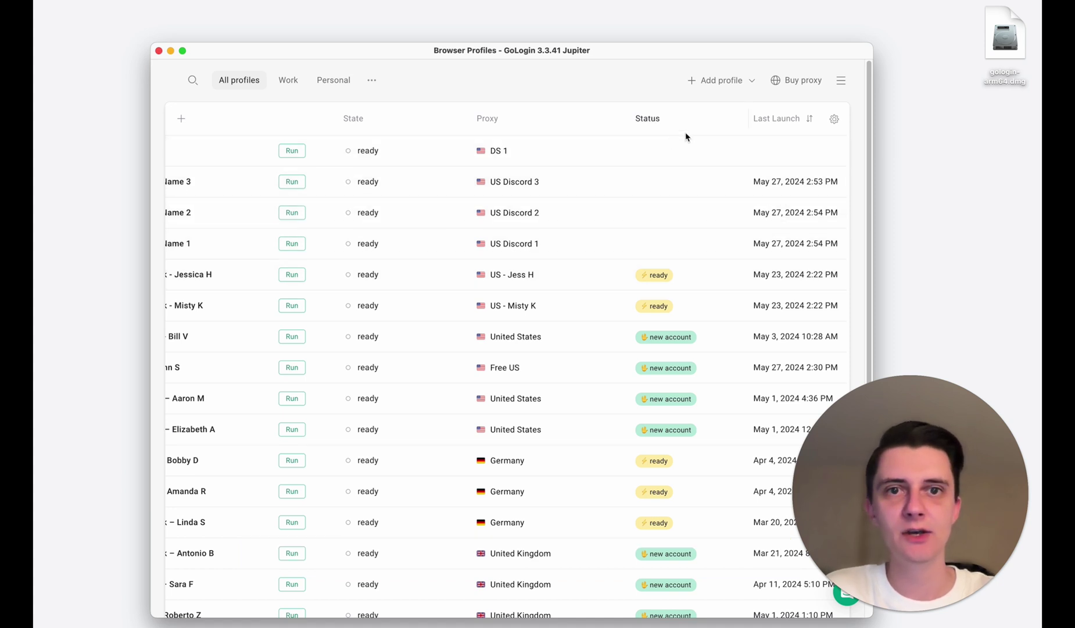
left_click(670, 153)
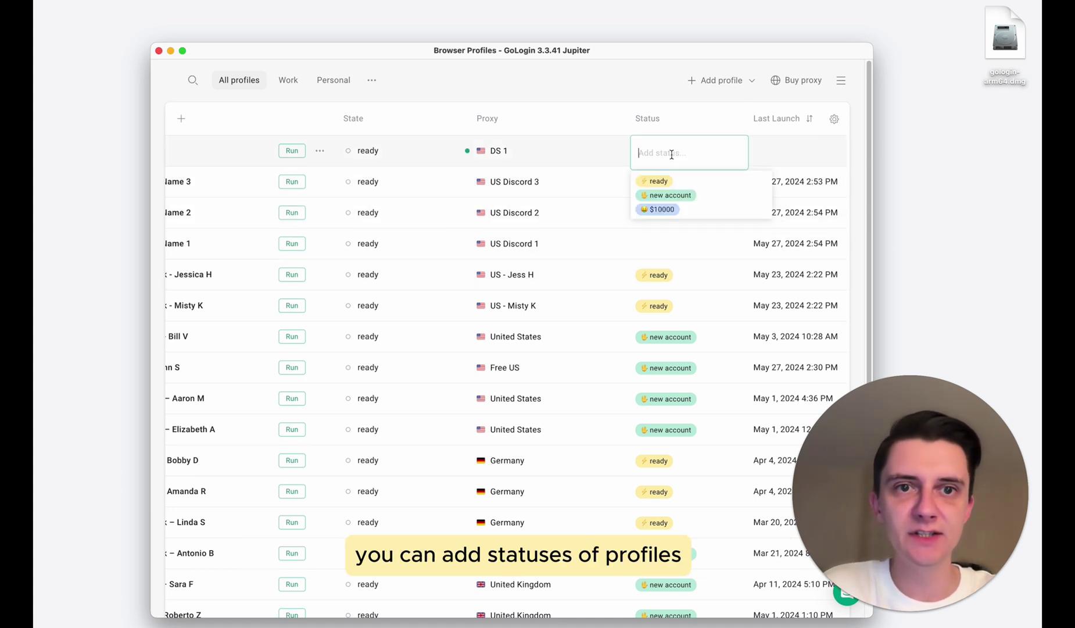
left_click(643, 104)
scroll(624, 230, "left", 3)
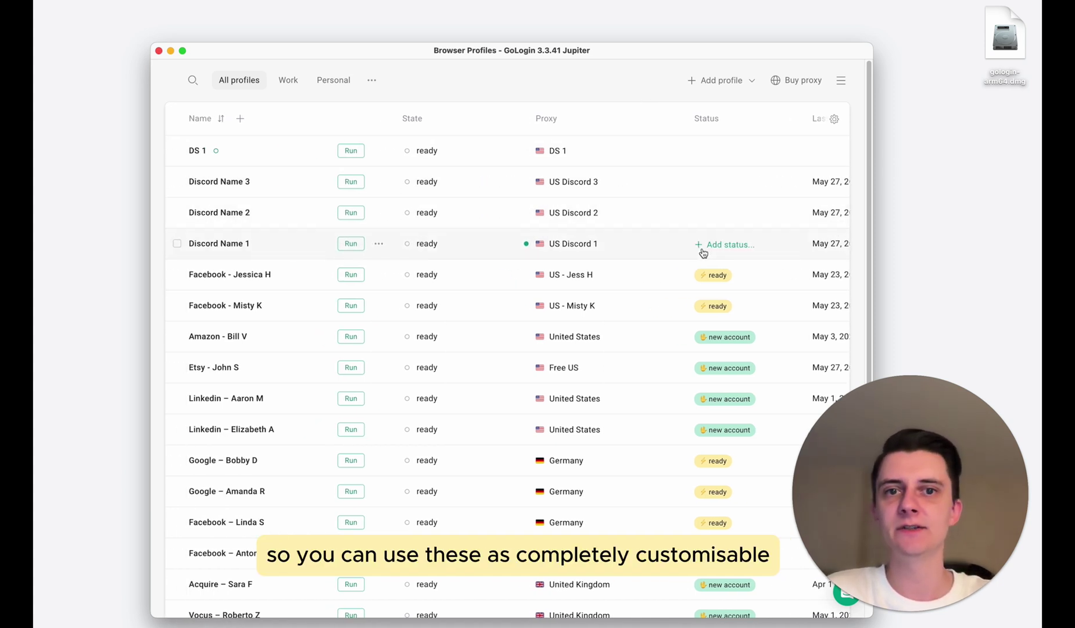